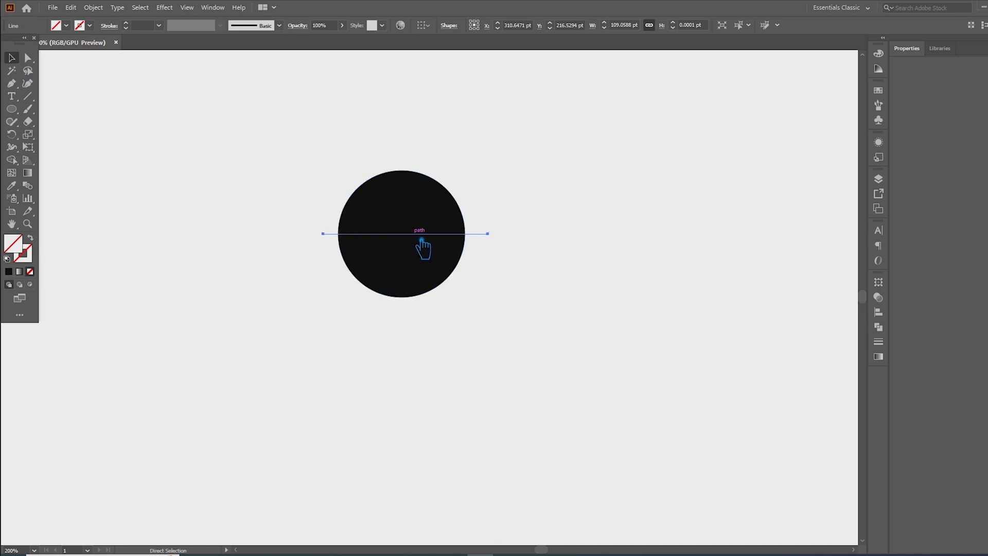
# Add a perpendicular copy of the horizontal line, then align both lines to the circle's center
pyautogui.moveTo(501, 243); pyautogui.dragTo(415, 376)
pyautogui.moveTo(527, 362); pyautogui.dragTo(262, 126)
pyautogui.click(471, 26)
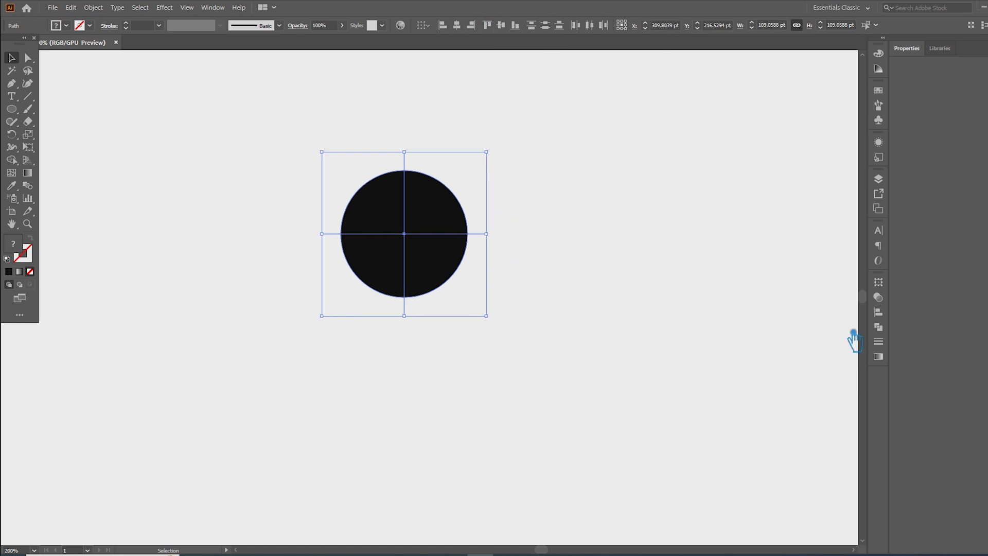
# Divide the circle along the two crossing lines and ungroup the resulting quarters
pyautogui.click(879, 326)
pyautogui.click(757, 334)
pyautogui.click(534, 220)
pyautogui.rightClick(425, 205)
pyautogui.click(463, 280)
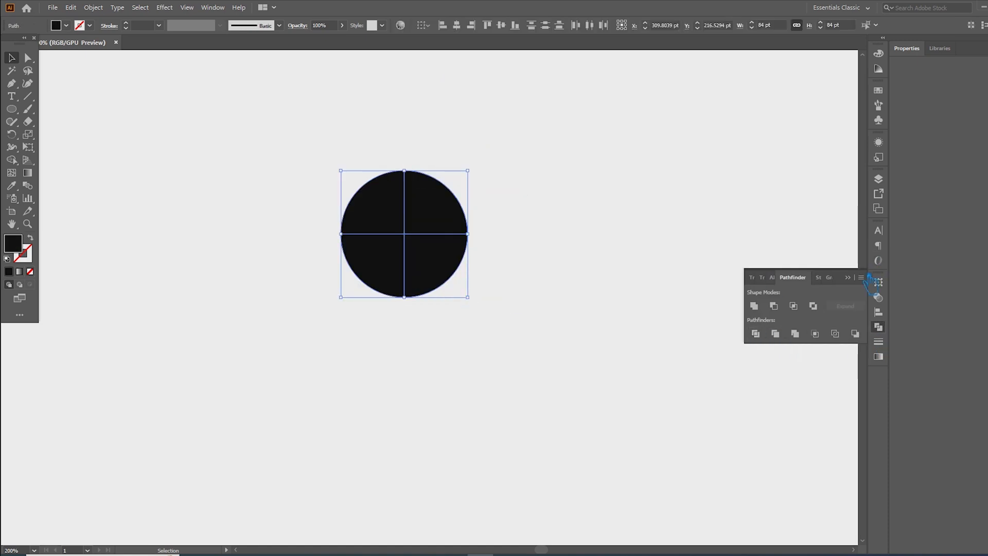
# Delete the two upper quarters and the lower-right quarter, keeping only the lower-left one
pyautogui.click(357, 209)
pyautogui.keyDown('shift'); pyautogui.click(439, 226); pyautogui.keyUp('shift')
pyautogui.keyDown('shift'); pyautogui.click(446, 269); pyautogui.keyUp('shift')
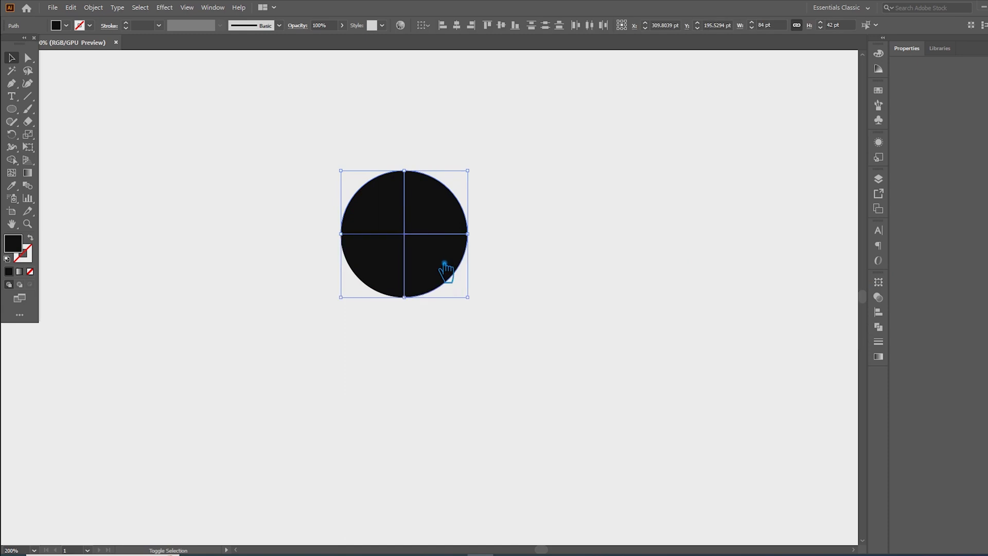
pyautogui.press('Delete')
# Round the remaining quarter's square corner to 31 pt and pull its right-hand anchor and upper curve handle inward
pyautogui.press('a')
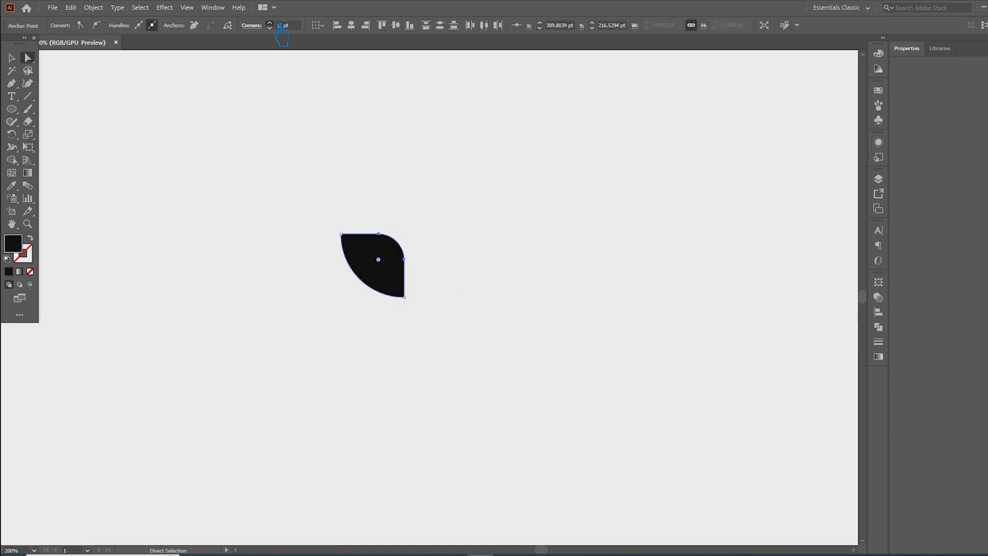
pyautogui.click(271, 22)
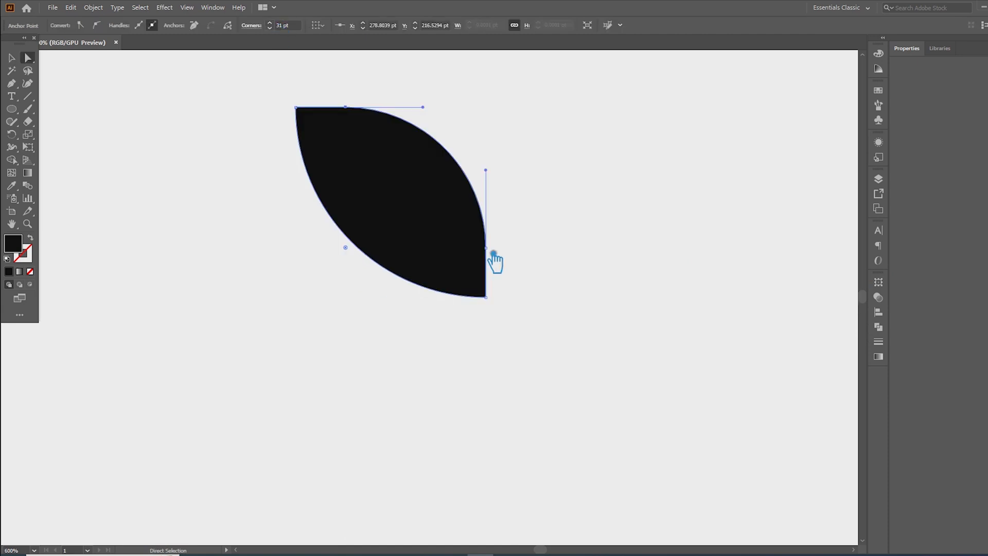
pyautogui.moveTo(493, 253); pyautogui.dragTo(393, 214)
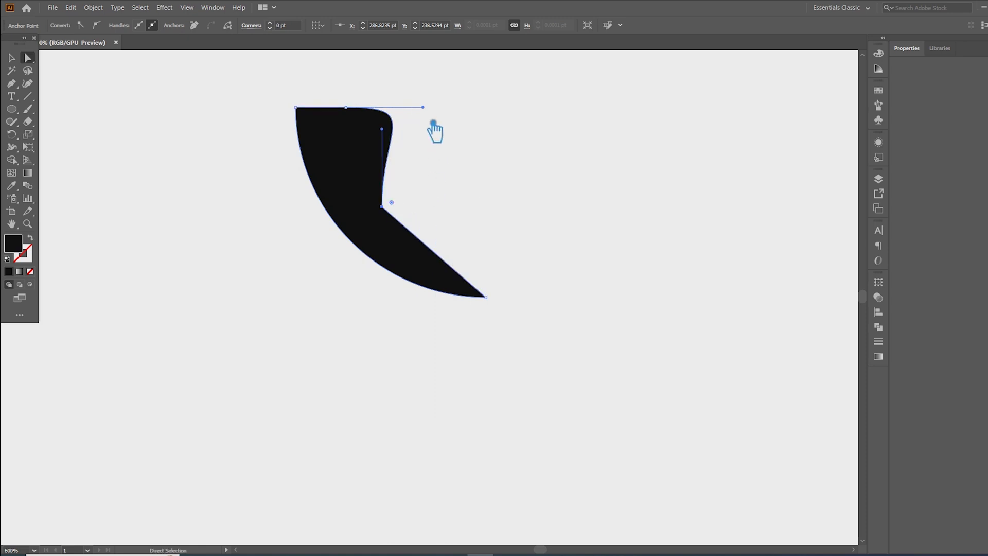
pyautogui.moveTo(423, 107); pyautogui.dragTo(379, 121)
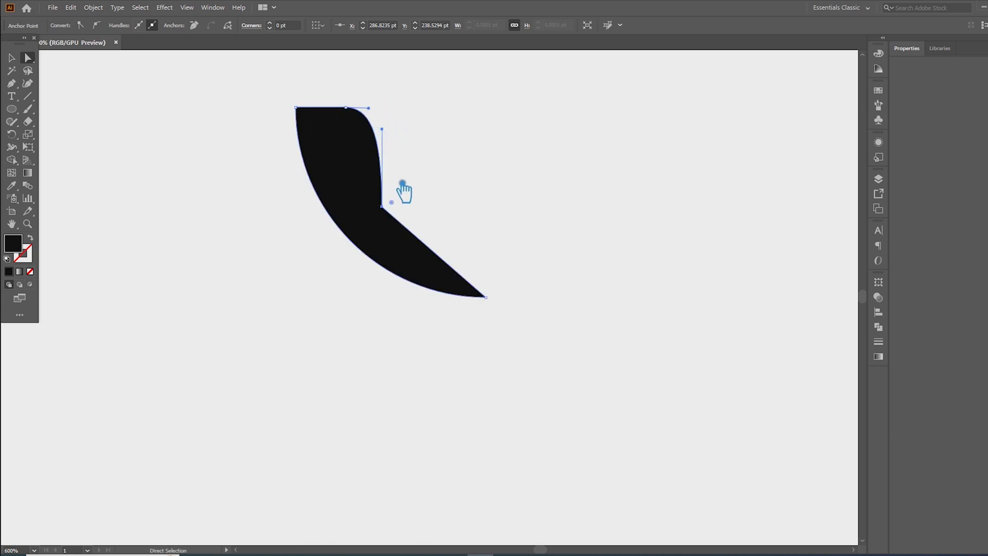
# Bend the feather's inner edge into a smooth concave curve with the Anchor Point tool and refine its middle anchor
pyautogui.hotkey('shift', 'c')
pyautogui.moveTo(382, 207); pyautogui.dragTo(349, 155)
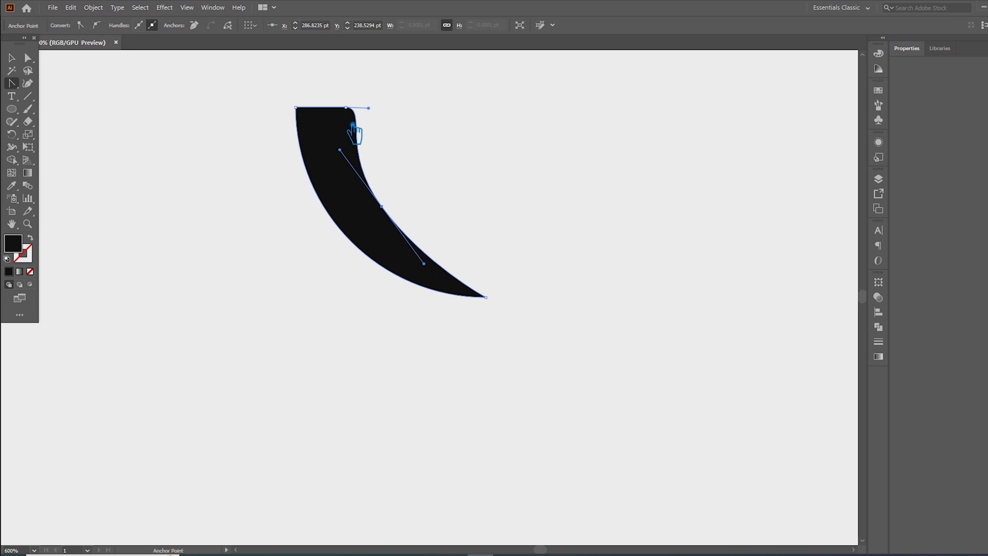
pyautogui.press('a')
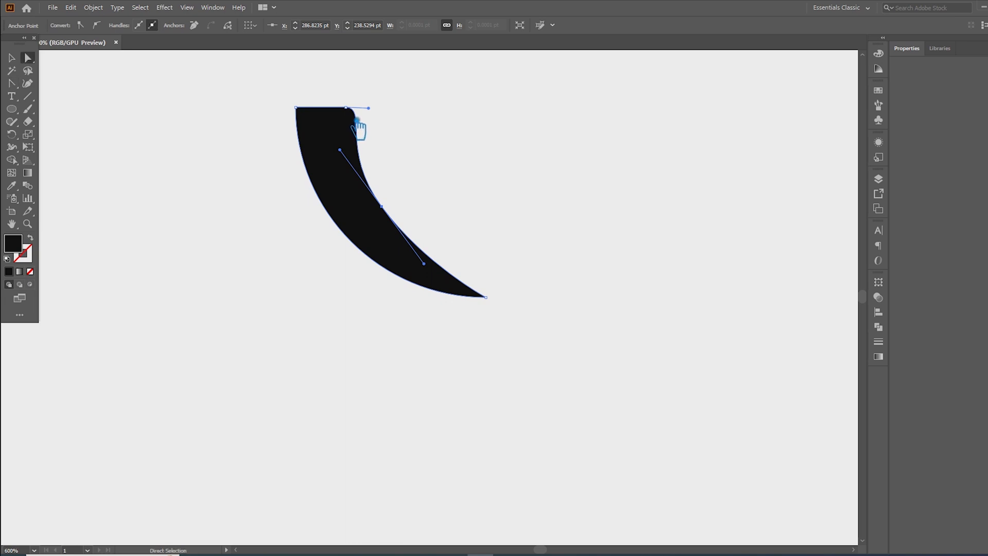
pyautogui.moveTo(391, 213); pyautogui.dragTo(385, 236)
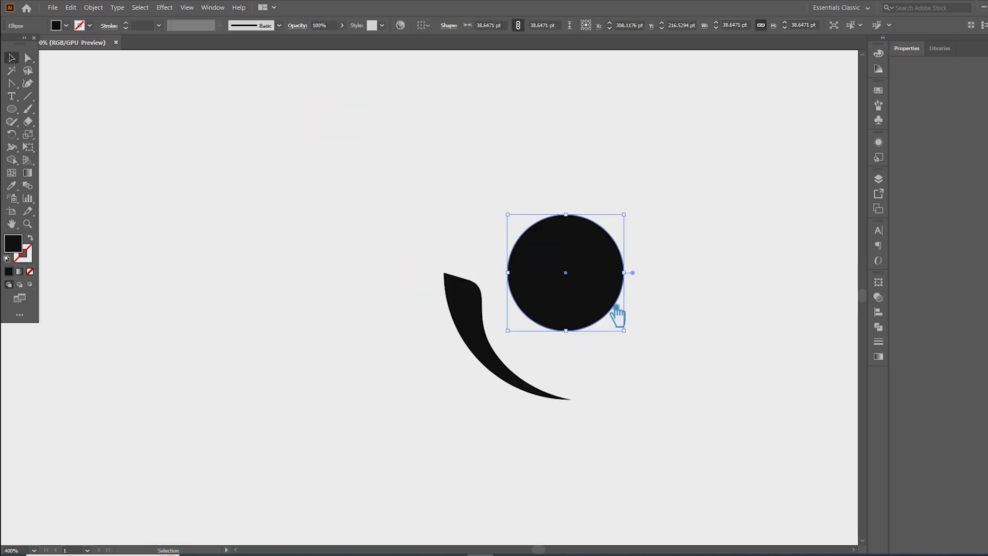
# Move the circle against the feather's thin tip and make a rotated copy of the feather around the circle's center
pyautogui.scroll(2, 618, 315)
pyautogui.moveTo(565, 247); pyautogui.dragTo(588, 380)
pyautogui.press('r')
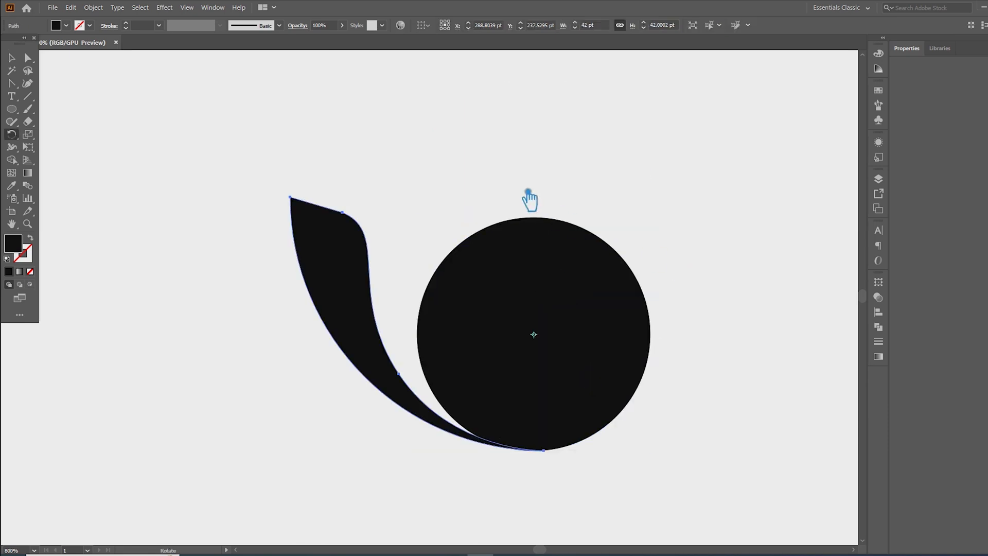
pyautogui.keyDown('alt'); pyautogui.click(544, 341); pyautogui.keyUp('alt')
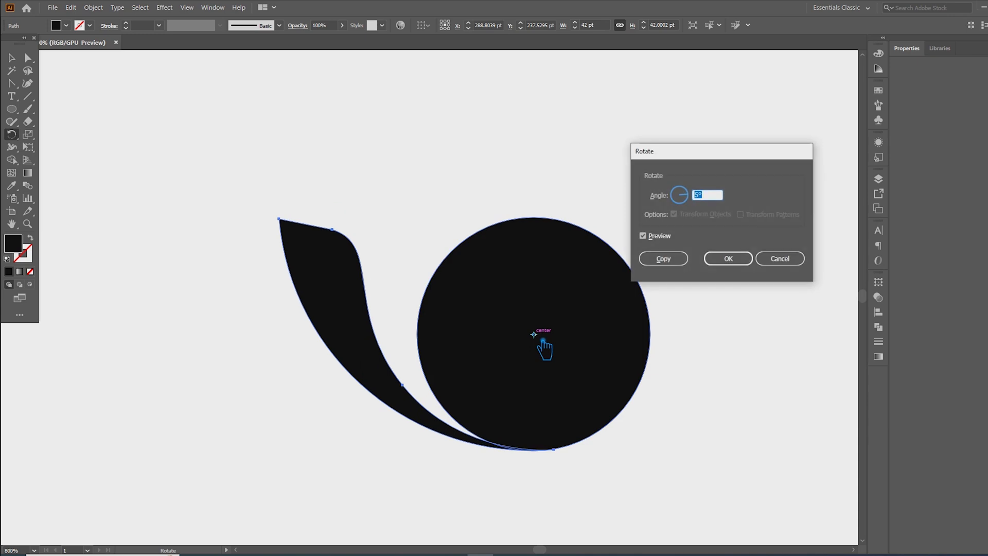
pyautogui.click(683, 260)
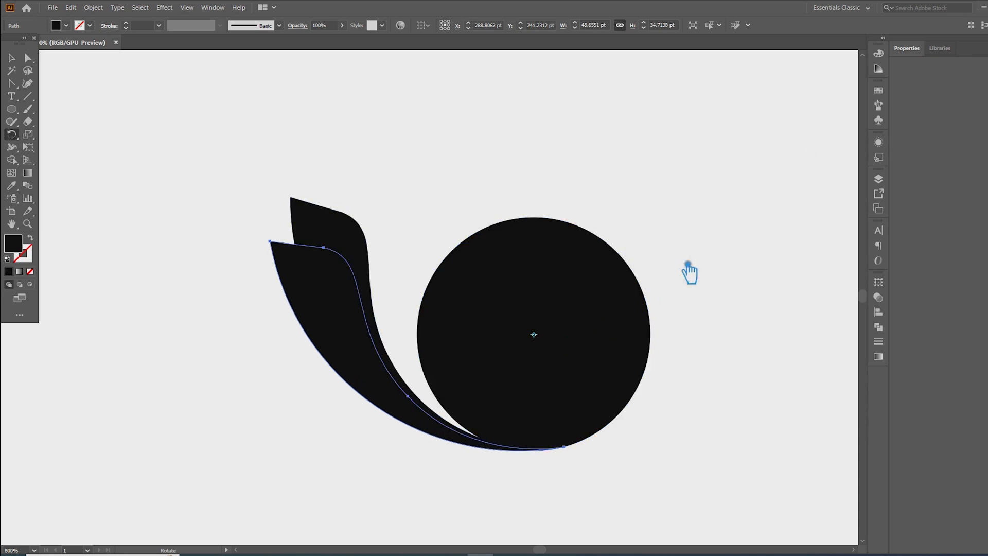
# Repeat the rotated copy to fan more feathers around the lower side of the circle
pyautogui.hotkey('ctrl', 'd')
pyautogui.hotkey('ctrl', 'd')
pyautogui.hotkey('ctrl', 'd')
pyautogui.hotkey('ctrl', 'd')
pyautogui.hotkey('ctrl', 'd')
pyautogui.hotkey('ctrl', 'd')
pyautogui.hotkey('ctrl', 'd')
pyautogui.hotkey('ctrl', 'd')
pyautogui.hotkey('ctrl', 'd')
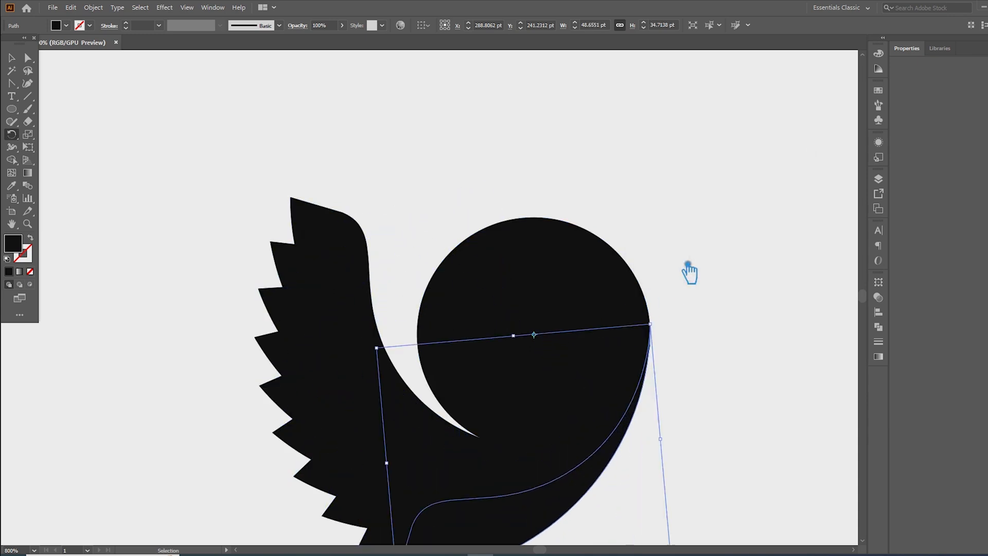
pyautogui.hotkey('ctrl', 'd')
pyautogui.hotkey('ctrl', 'd')
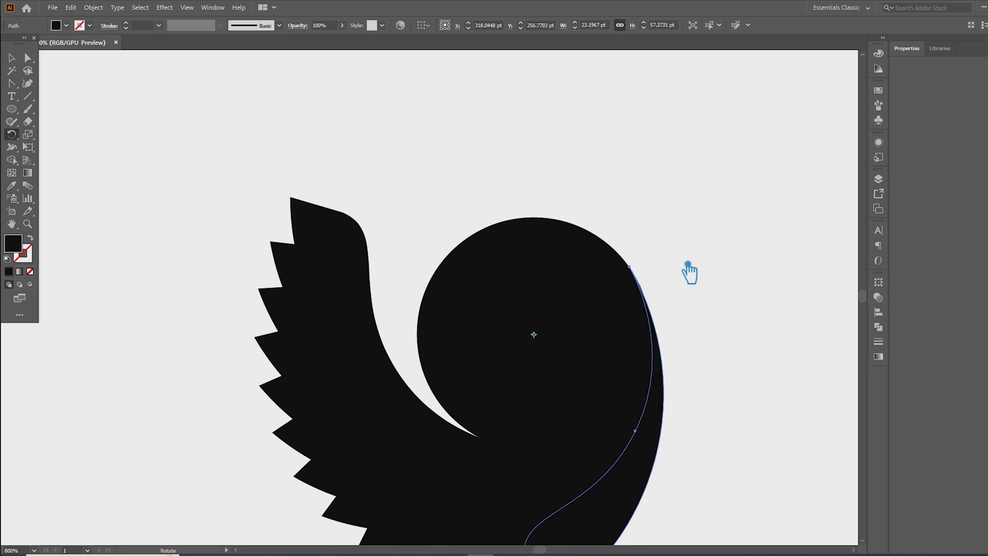
# Undo the excess feather copies, leaving seven feathers in the fan
pyautogui.scroll(-1, 687, 264)
pyautogui.scroll(-1, 687, 264)
pyautogui.hotkey('ctrl', 'z')
pyautogui.hotkey('ctrl', 'z')
pyautogui.hotkey('ctrl', 'z')
pyautogui.hotkey('ctrl', 'z')
pyautogui.hotkey('ctrl', 'z')
pyautogui.hotkey('ctrl', 'z')
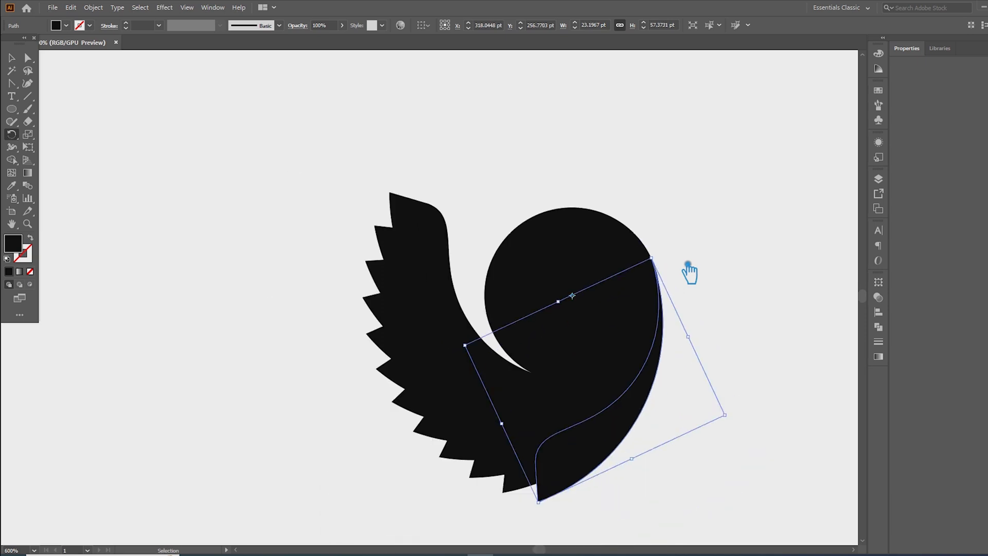
pyautogui.hotkey('ctrl', 'z')
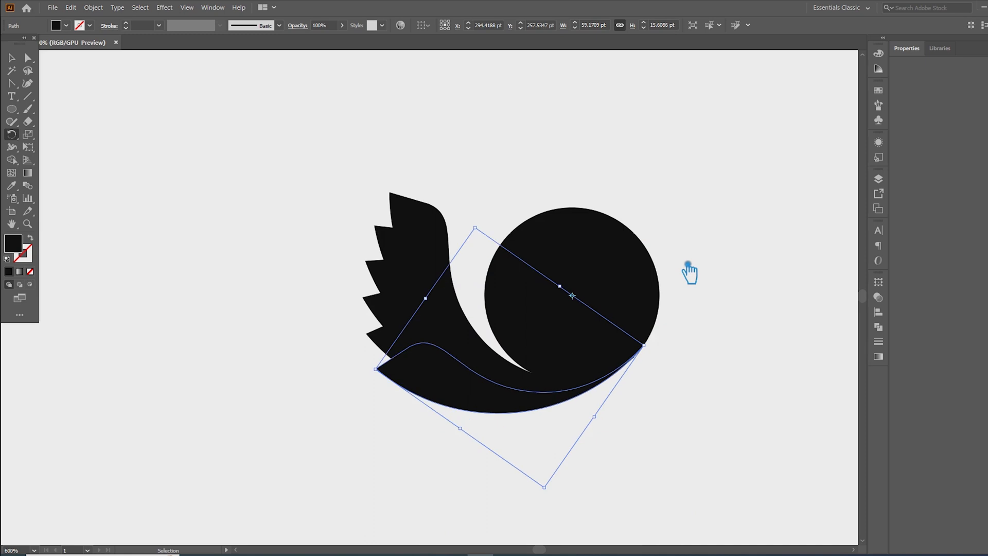
pyautogui.hotkey('ctrl', 'shift', 'z')
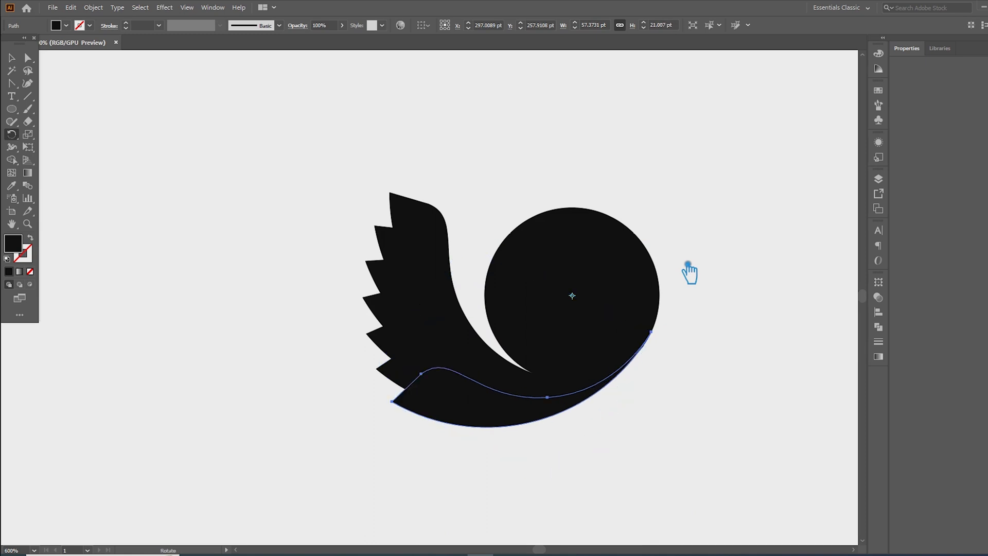
# Try repeating the rotated copy all the way around the circle to form a full ring of feathers
pyautogui.press('ctrl')
pyautogui.hotkey('ctrl', 'd')
pyautogui.hotkey('ctrl', 'd')
pyautogui.hotkey('ctrl', 'd')
pyautogui.hotkey('ctrl', 'd')
pyautogui.hotkey('ctrl', 'd')
pyautogui.hotkey('ctrl', 'd')
pyautogui.hotkey('ctrl', 'd')
pyautogui.hotkey('ctrl', 'd')
pyautogui.hotkey('ctrl', 'd')
pyautogui.hotkey('ctrl', 'd')
pyautogui.hotkey('ctrl', 'd')
pyautogui.hotkey('ctrl', 'd')
pyautogui.hotkey('ctrl', 'd')
pyautogui.hotkey('ctrl', 'd')
pyautogui.hotkey('ctrl', 'd')
pyautogui.hotkey('ctrl', 'd')
pyautogui.hotkey('ctrl', 'd')
pyautogui.hotkey('ctrl', 'd')
pyautogui.hotkey('ctrl', 'd')
pyautogui.hotkey('ctrl', 'd')
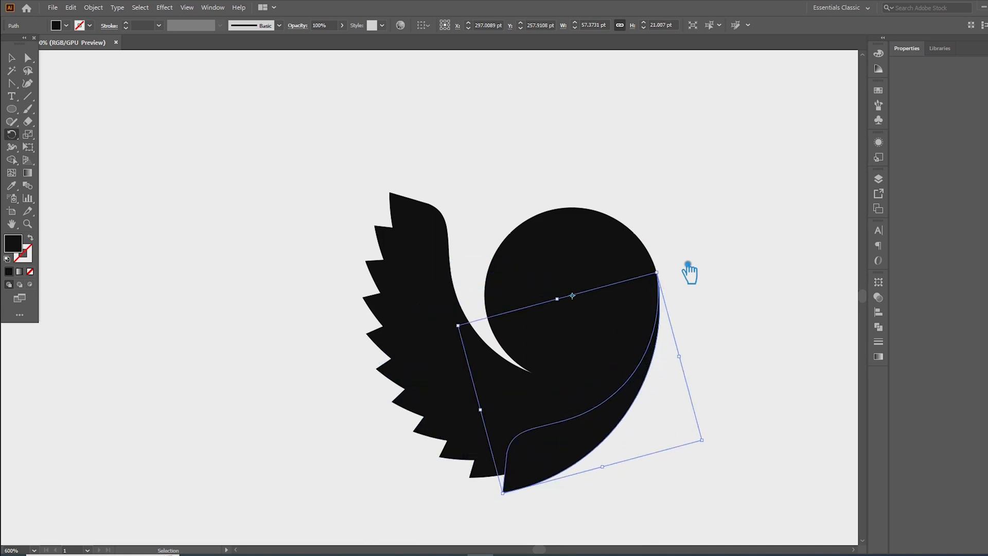
pyautogui.hotkey('ctrl', 'd')
pyautogui.hotkey('ctrl', 'd')
pyautogui.hotkey('ctrl', 'd')
pyautogui.hotkey('ctrl', 'd')
pyautogui.hotkey('ctrl', 'd')
pyautogui.hotkey('ctrl', 'd')
pyautogui.hotkey('ctrl', 'd')
pyautogui.hotkey('ctrl', 'd')
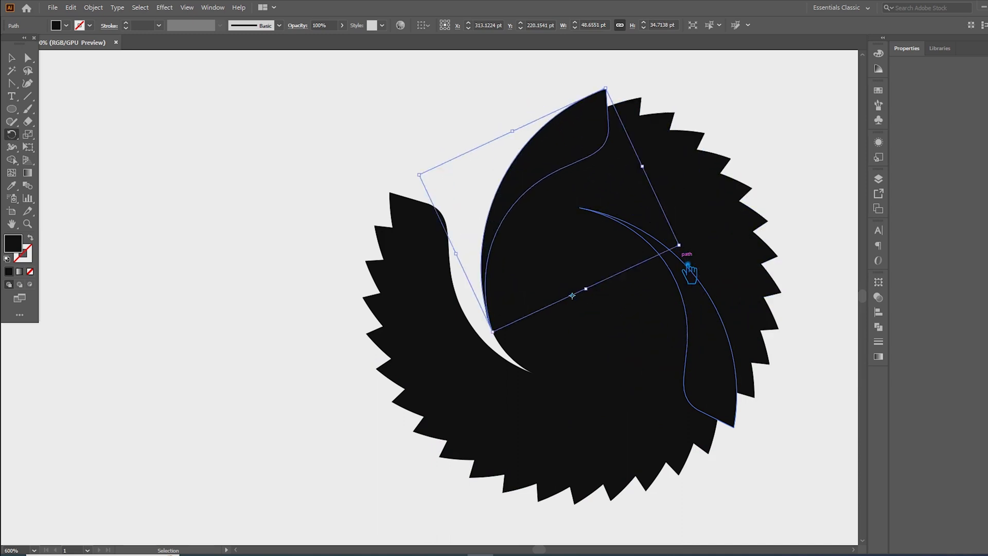
pyautogui.press('shift')
pyautogui.hotkey('alt', 'shift')
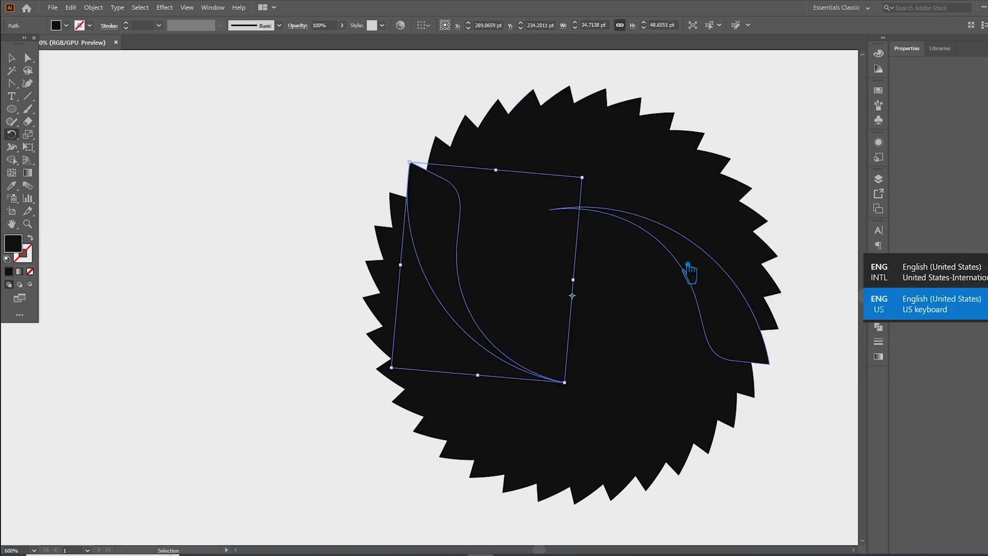
# Step back through the ring's copies until only seven feathers remain beside the circle
pyautogui.hotkey('ctrl', 'z')
pyautogui.hotkey('ctrl', 'z')
pyautogui.hotkey('ctrl', 'z')
pyautogui.hotkey('ctrl', 'z')
pyautogui.hotkey('ctrl', 'z')
pyautogui.hotkey('ctrl', 'z')
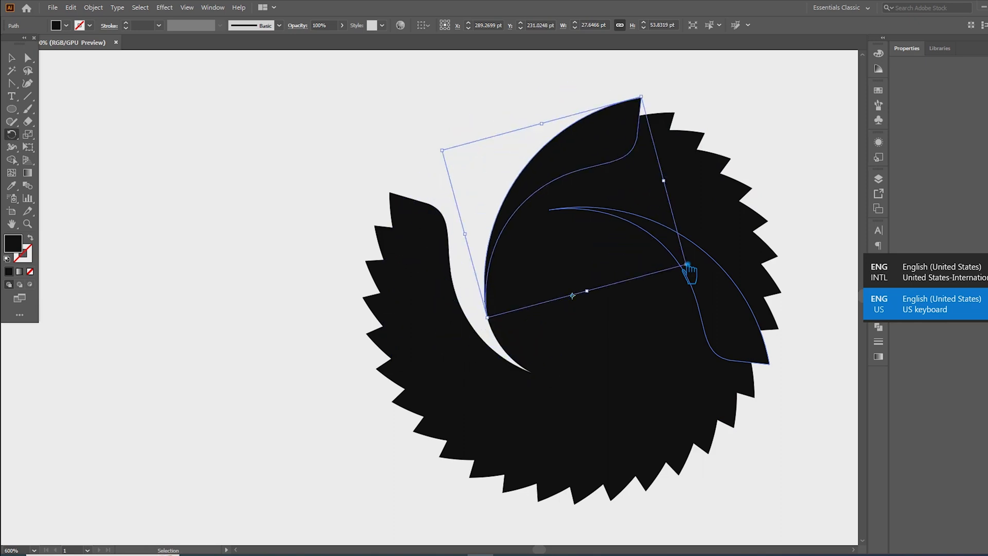
pyautogui.hotkey('ctrl', 'z')
pyautogui.hotkey('ctrl', 'z')
pyautogui.hotkey('ctrl', 'z')
pyautogui.hotkey('ctrl', 'z')
pyautogui.hotkey('ctrl', 'z')
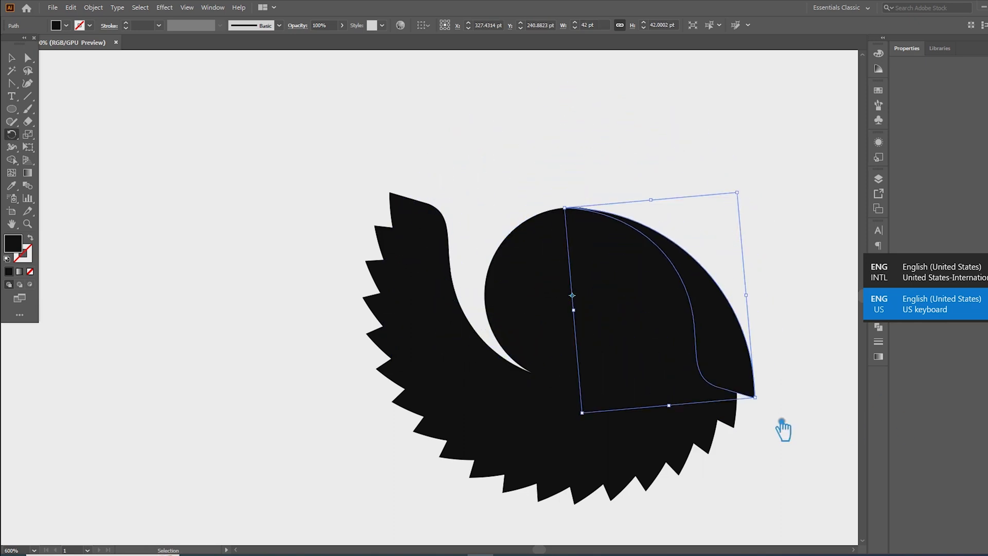
pyautogui.hotkey('ctrl', 'z')
pyautogui.hotkey('ctrl', 'z')
pyautogui.hotkey('ctrl', 'z')
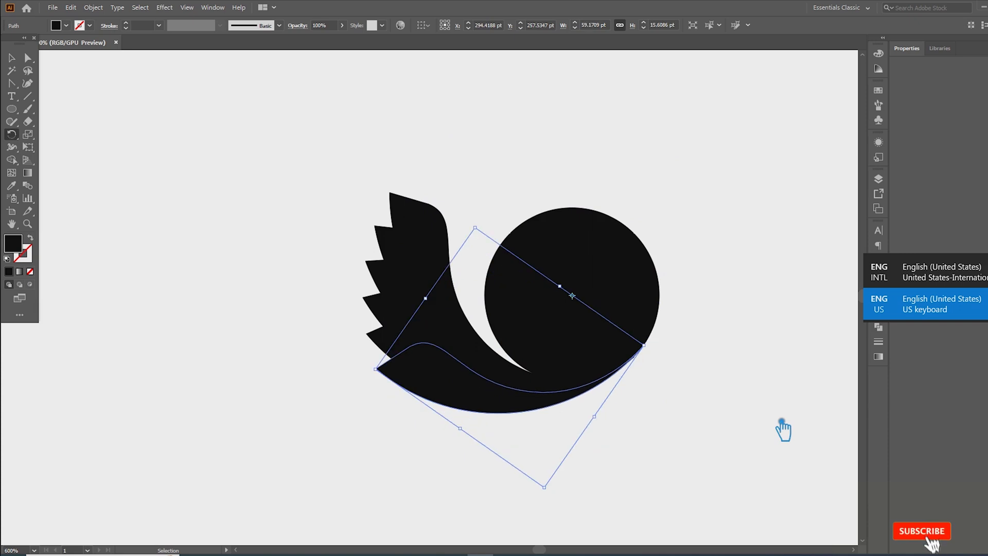
pyautogui.press('r')
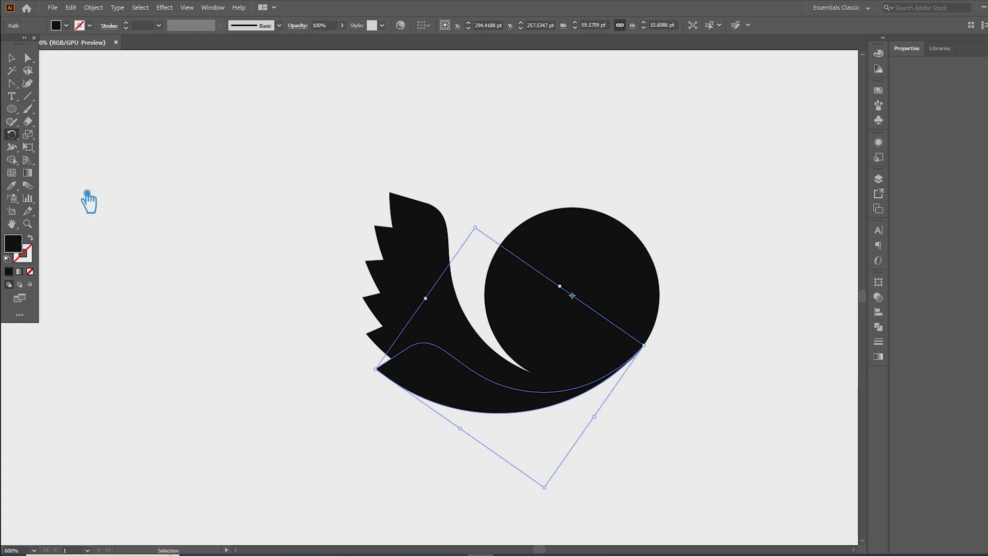
pyautogui.hotkey('ctrl', 'shift', 'z')
pyautogui.hotkey('ctrl', 'shift', 'z')
pyautogui.hotkey('ctrl', 'shift', 'z')
pyautogui.hotkey('ctrl', 'shift', 'z')
pyautogui.hotkey('ctrl', 'z')
pyautogui.hotkey('ctrl', 'z')
pyautogui.hotkey('ctrl', 'z')
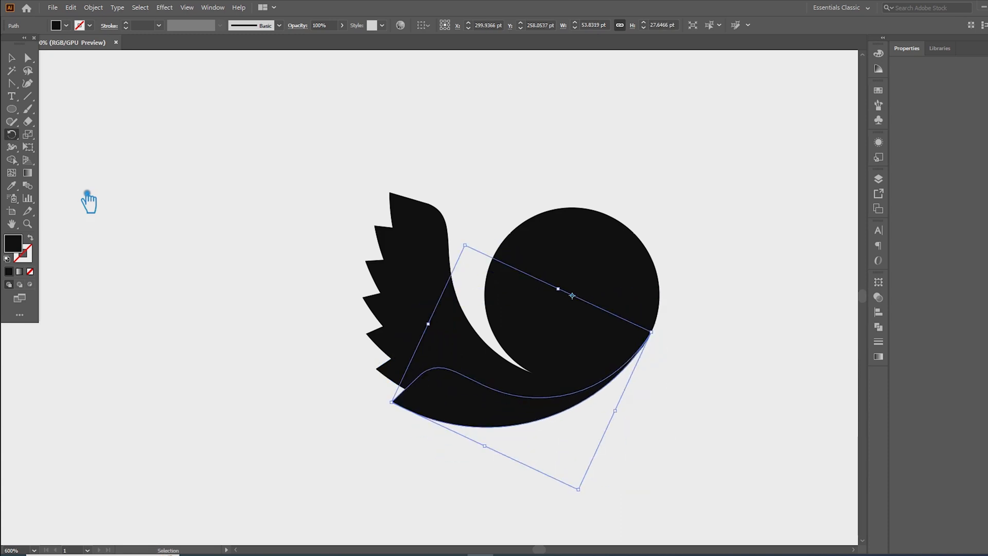
# Delete the guide circle, keeping only the fan of feathers
pyautogui.click(11, 58)
pyautogui.click(613, 269)
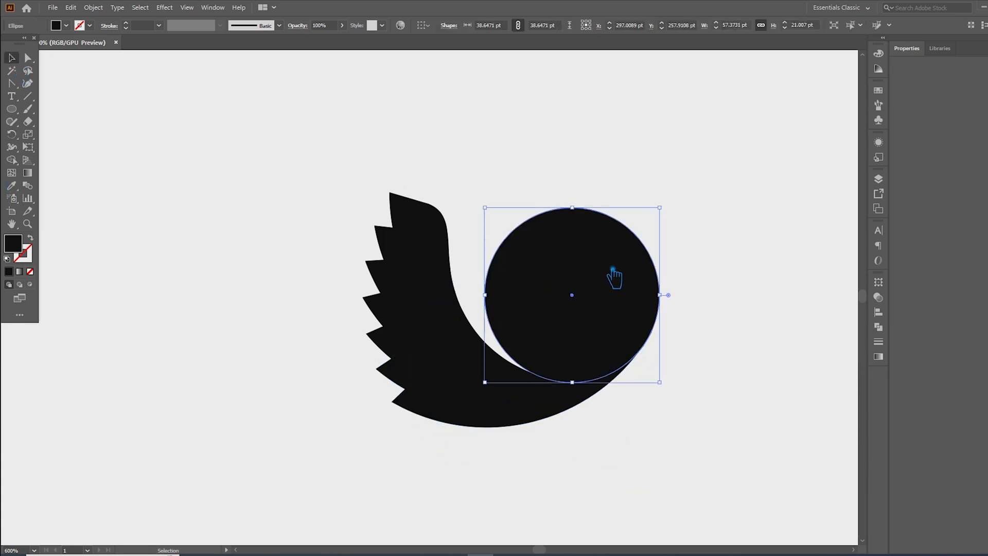
pyautogui.press('Delete')
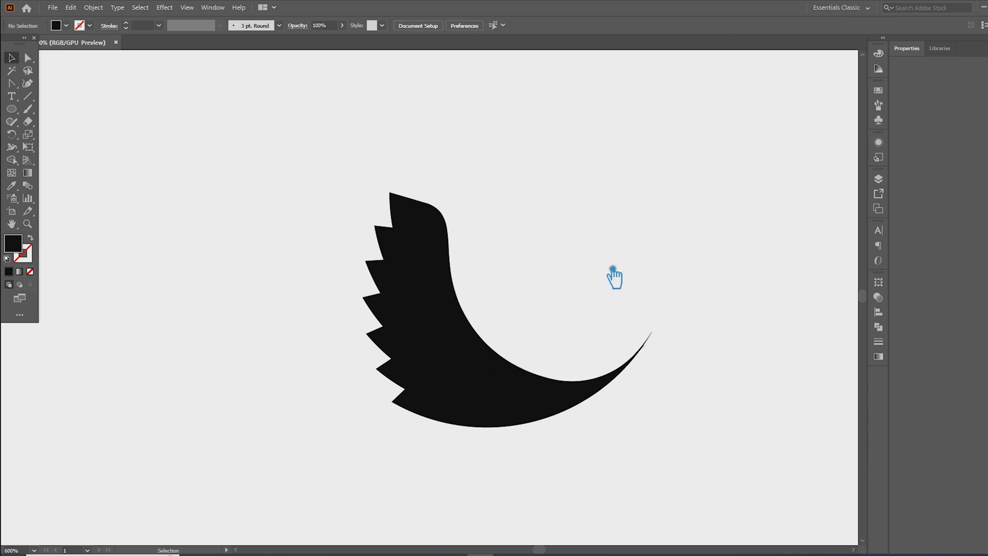
# Divide all the overlapping feathers into separate pieces and rotate the wing clockwise
pyautogui.moveTo(677, 466); pyautogui.dragTo(270, 141)
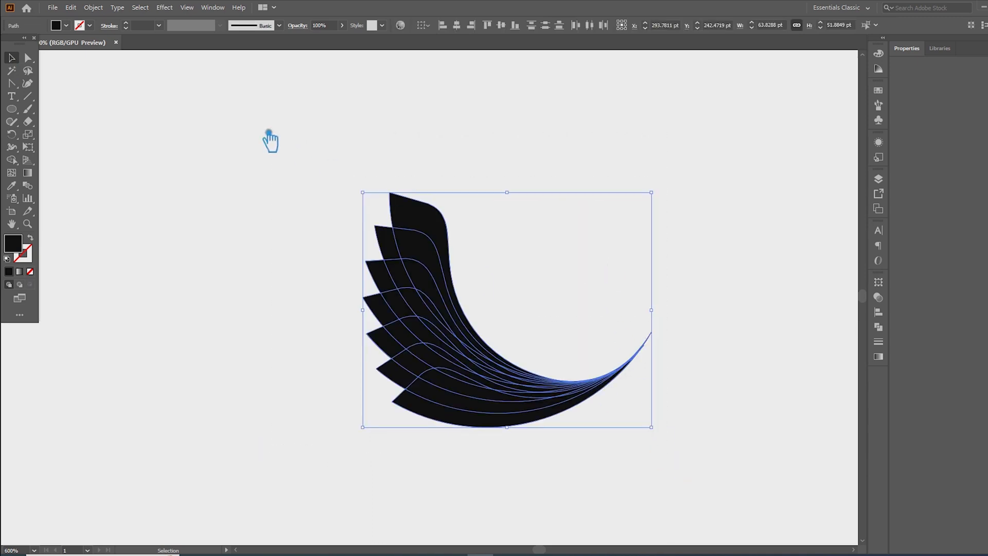
pyautogui.click(878, 326)
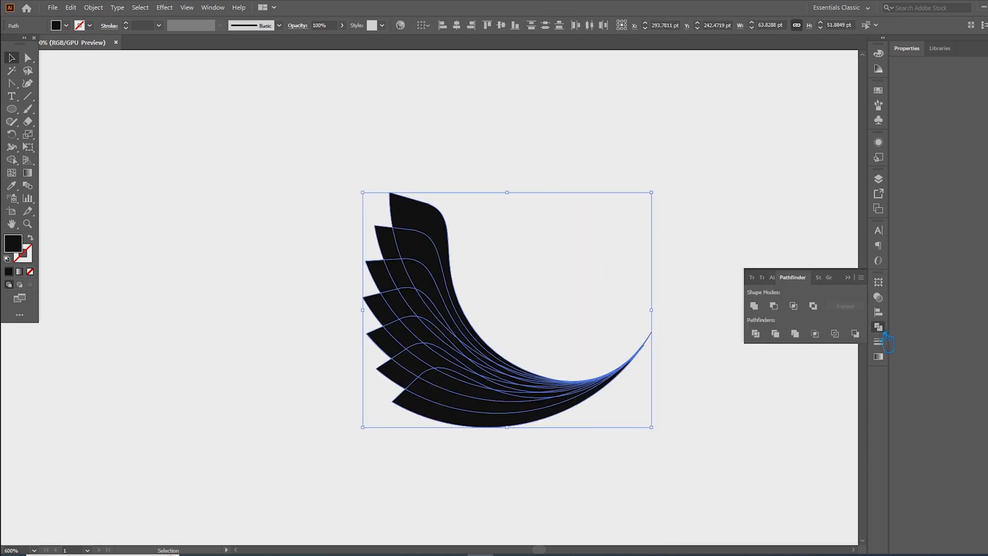
pyautogui.click(771, 339)
pyautogui.moveTo(422, 271); pyautogui.dragTo(401, 220)
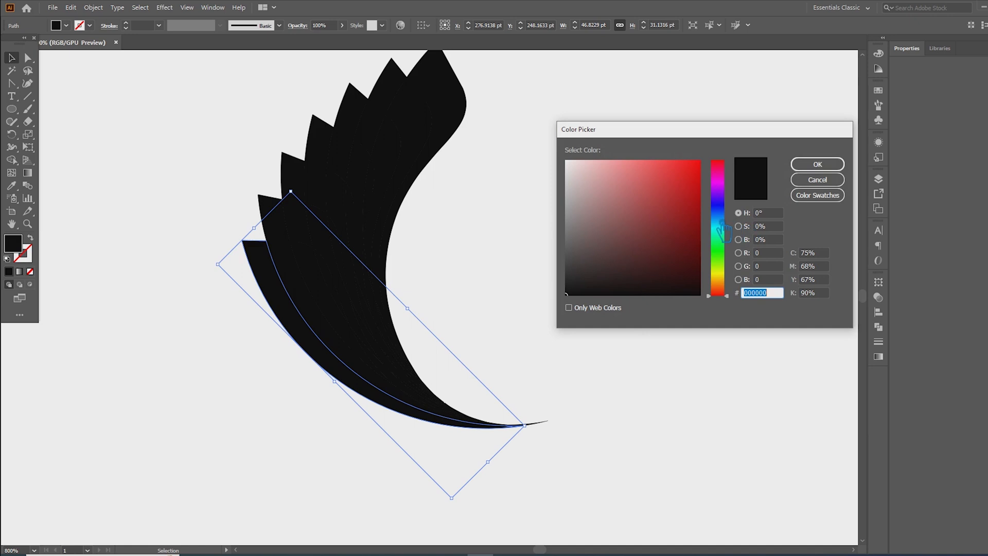
# Fill the outermost lower feather piece with purple 6F00FF
pyautogui.click(722, 220)
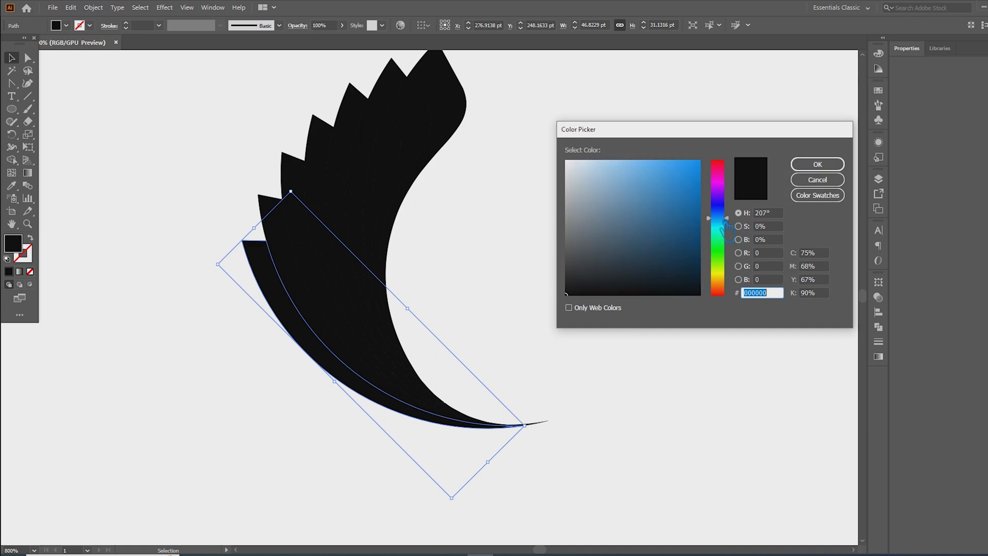
pyautogui.click(721, 208)
pyautogui.moveTo(691, 183); pyautogui.dragTo(714, 154)
pyautogui.moveTo(728, 209); pyautogui.dragTo(729, 198)
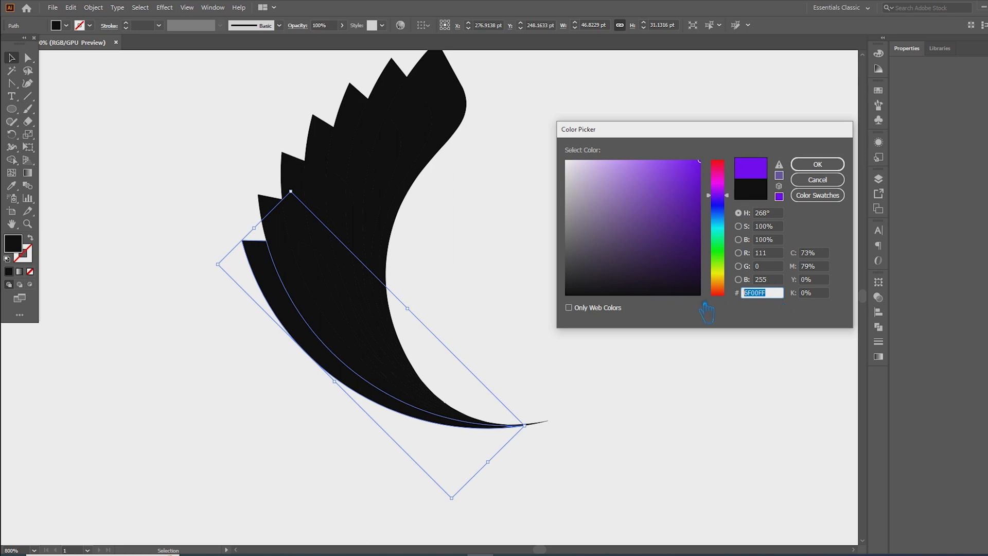
pyautogui.click(817, 164)
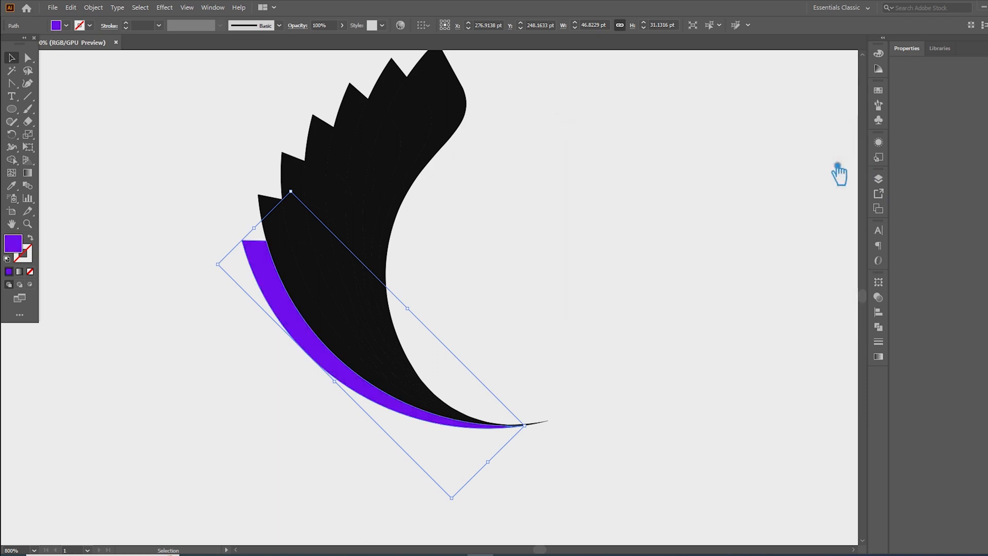
# Unite the two black pieces of the second feather, next to the outermost purple one, into a single shape
pyautogui.click(287, 240)
pyautogui.keyDown('shift'); pyautogui.click(303, 280); pyautogui.keyUp('shift')
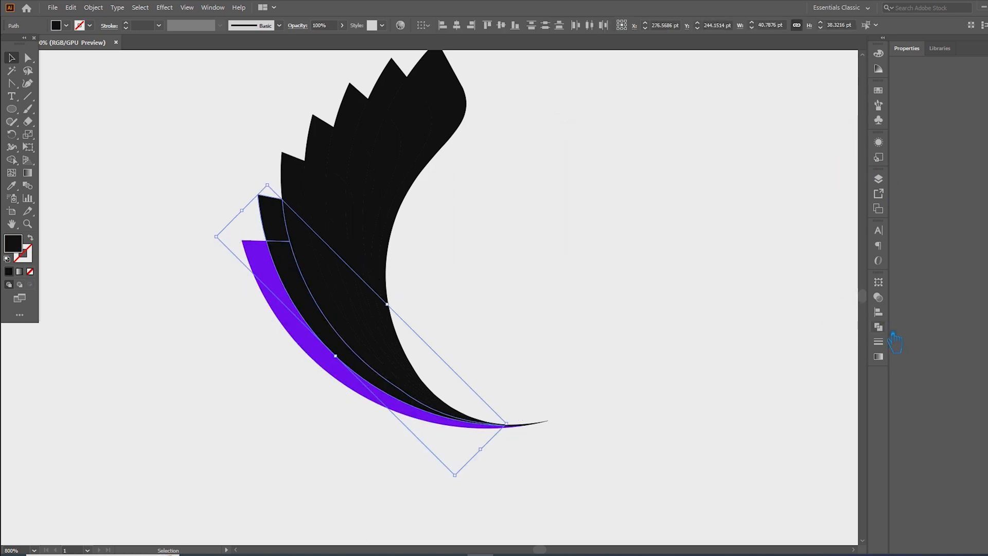
pyautogui.click(879, 327)
pyautogui.click(755, 307)
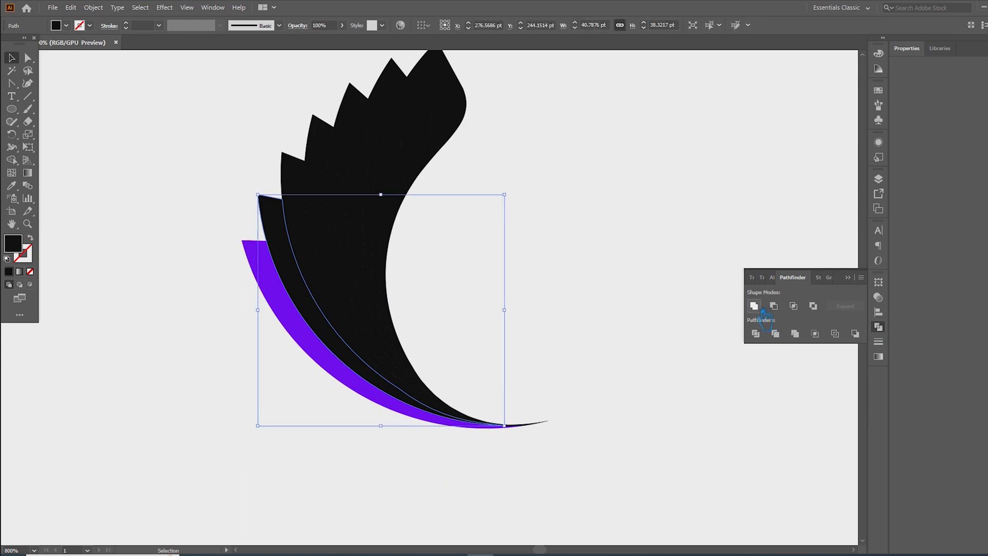
# Sample the outermost feather's purple onto the united second feather, then shift its fill hue toward magenta
pyautogui.click(11, 185)
pyautogui.click(263, 250)
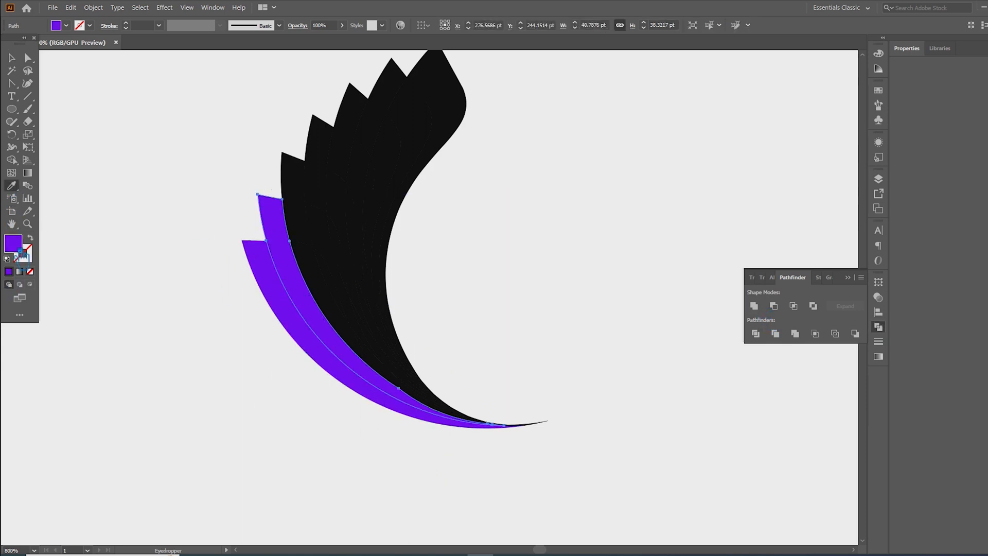
pyautogui.doubleClick(15, 244)
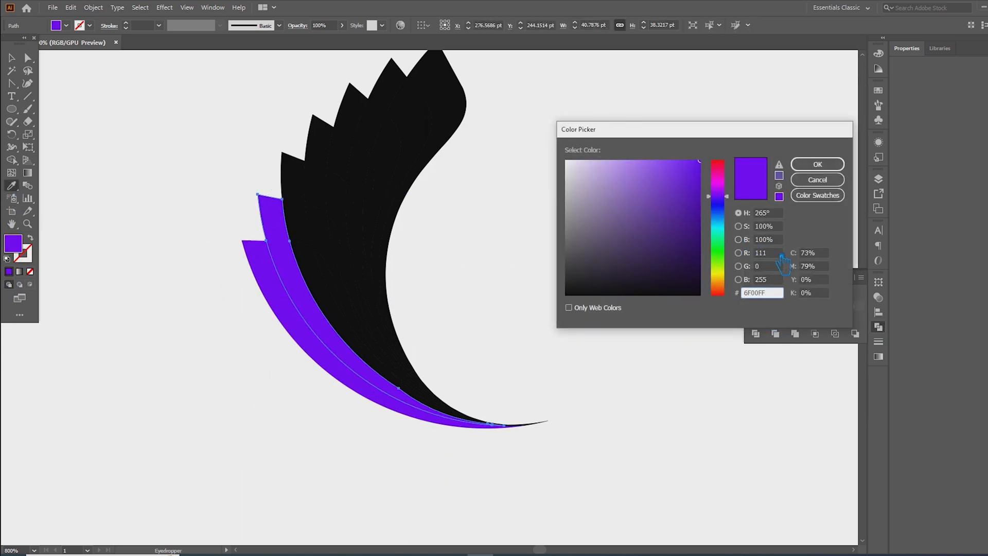
pyautogui.click(781, 254)
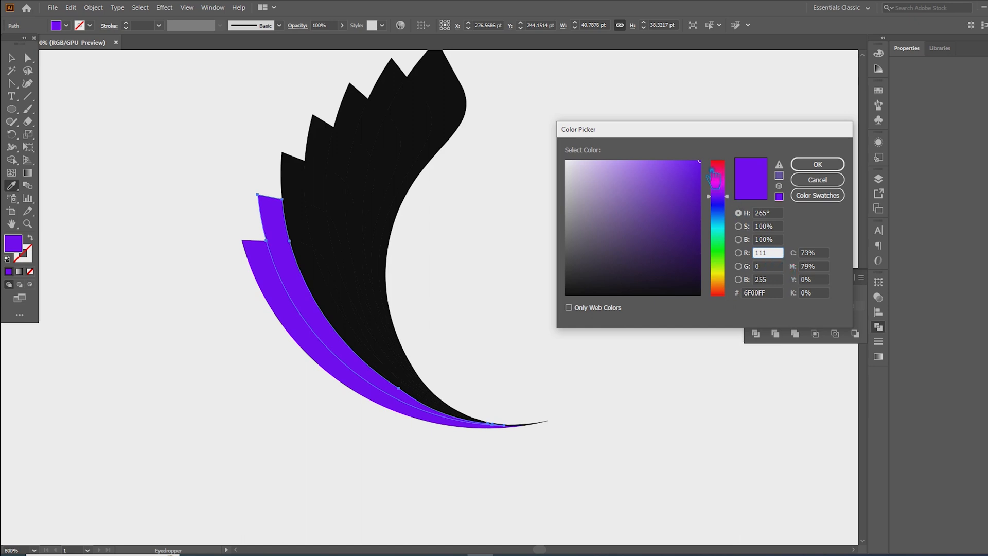
pyautogui.moveTo(696, 173)
pyautogui.mouseDown()
pyautogui.moveTo(726, 186)
pyautogui.moveTo(730, 210)
pyautogui.mouseUp()
pyautogui.click(817, 164)
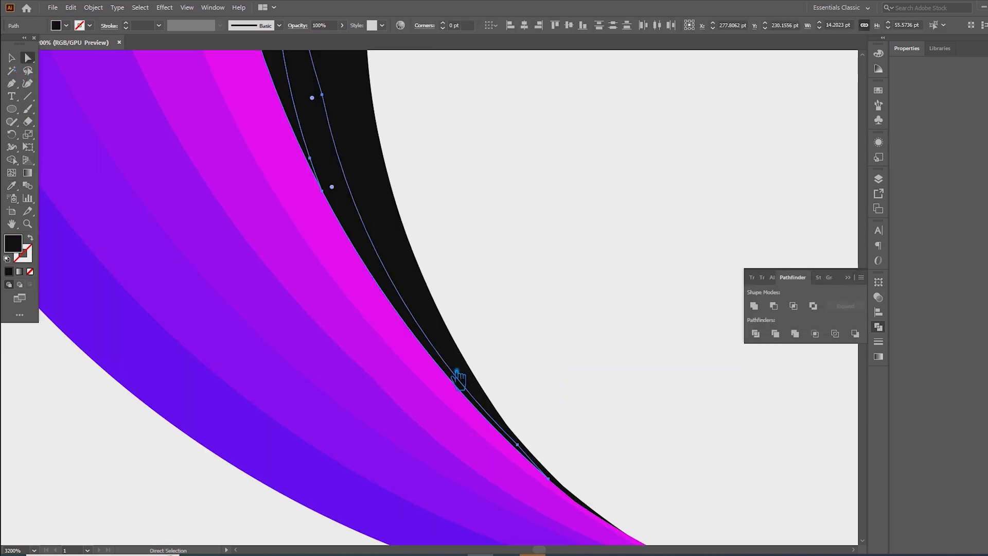
# Select the next black feather's pieces beside the magenta one, including the thin slivers near its tip, and unite them
pyautogui.moveTo(457, 379); pyautogui.dragTo(457, 367)
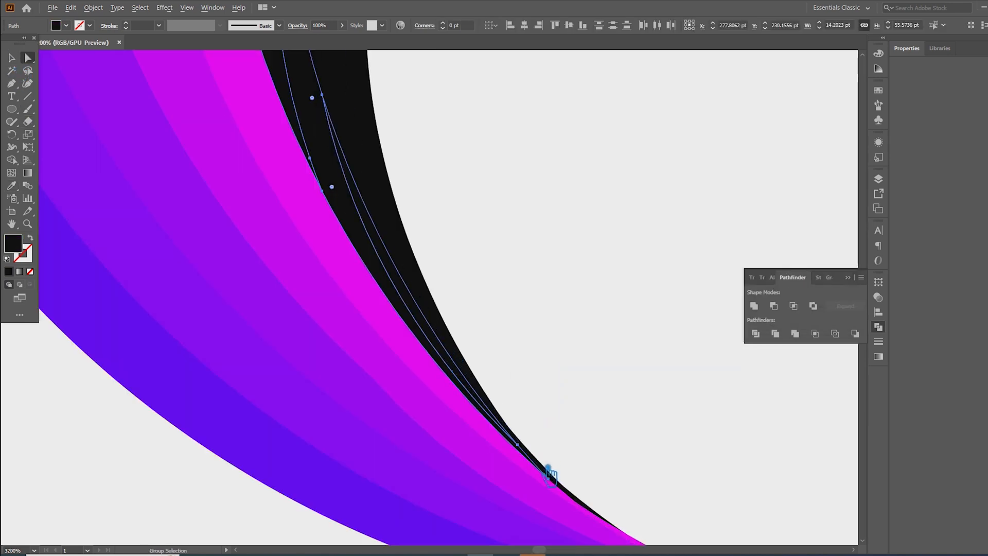
pyautogui.scroll(1, 556, 483)
pyautogui.moveTo(469, 393); pyautogui.dragTo(478, 394)
pyautogui.scroll(-4, 479, 401)
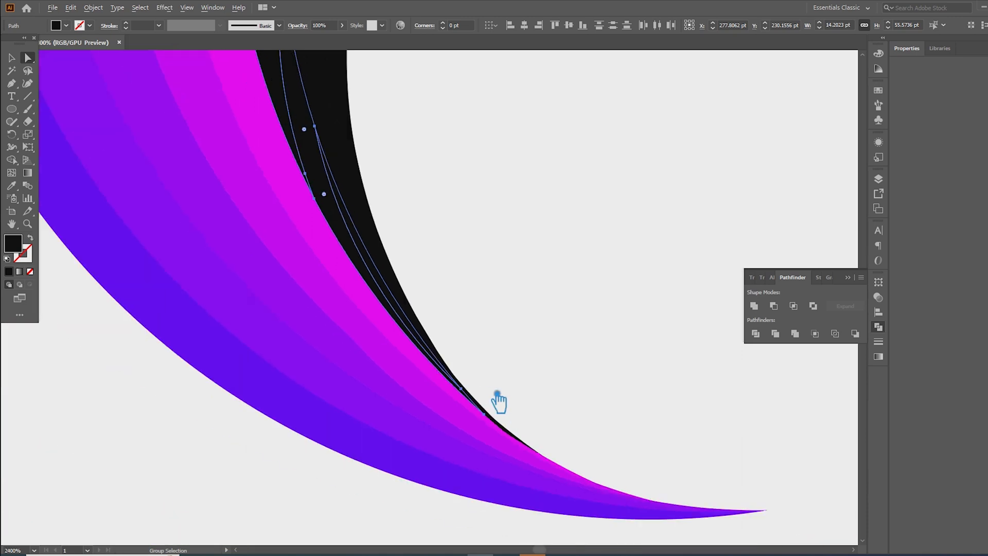
pyautogui.click(764, 307)
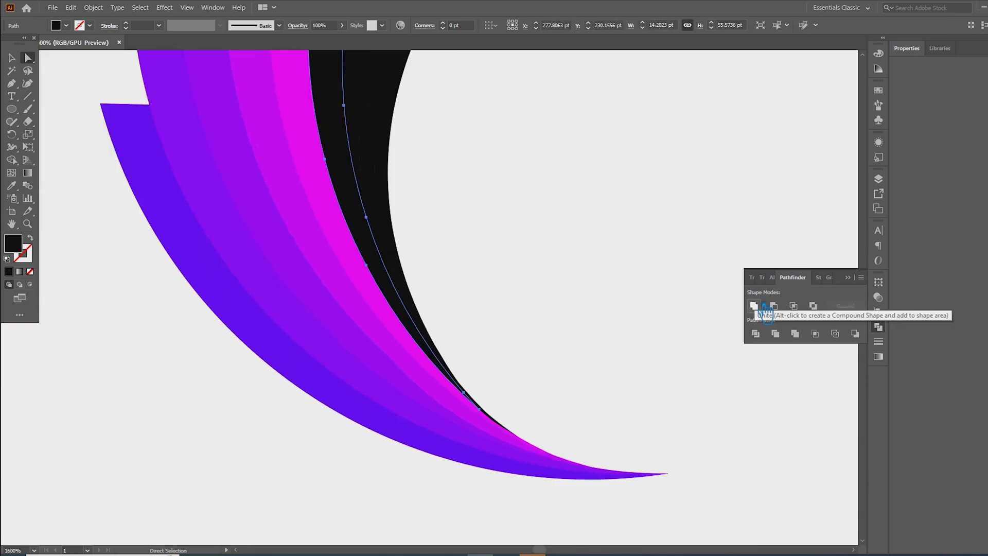
# Sample the neighbouring magenta onto the united feather and change its fill to FF00E7
pyautogui.press('i')
pyautogui.click(356, 245)
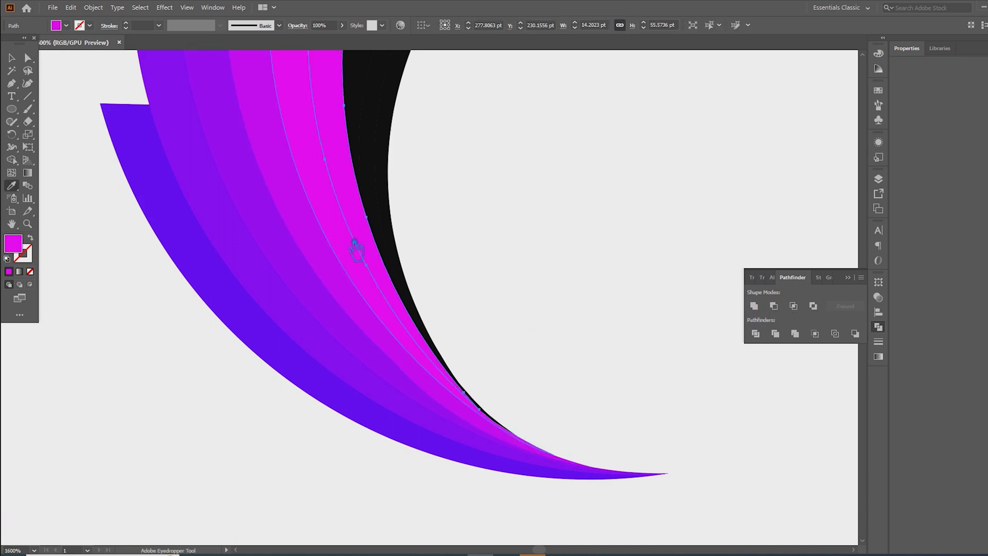
pyautogui.doubleClick(16, 249)
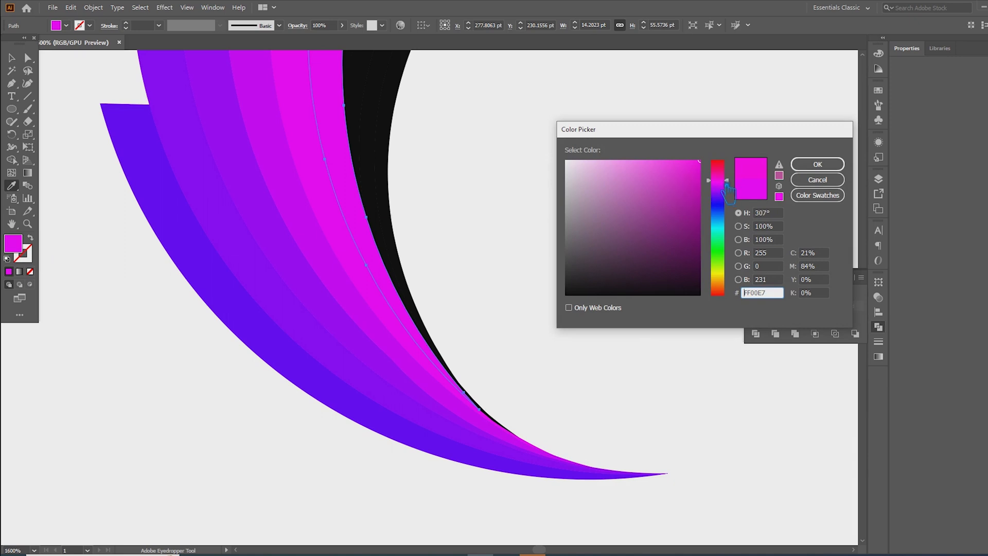
pyautogui.click(818, 165)
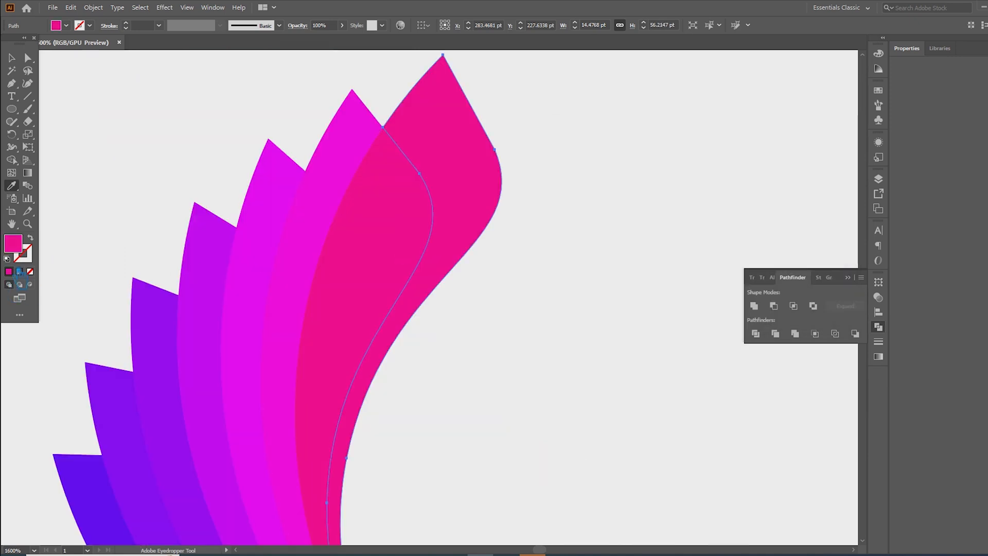
# Shift the innermost feather's pink fill toward red, then deselect it and close the Pathfinder controls
pyautogui.doubleClick(14, 244)
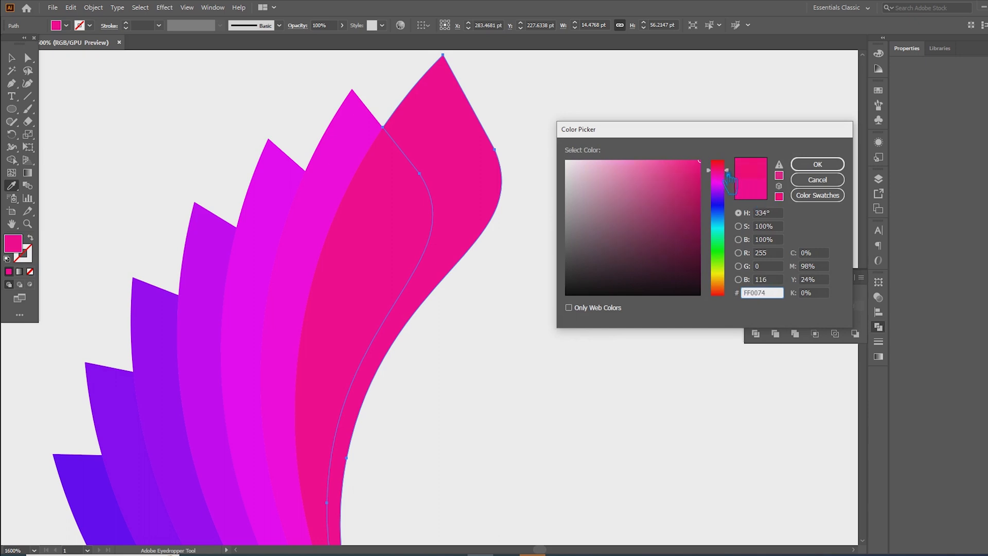
pyautogui.click(799, 167)
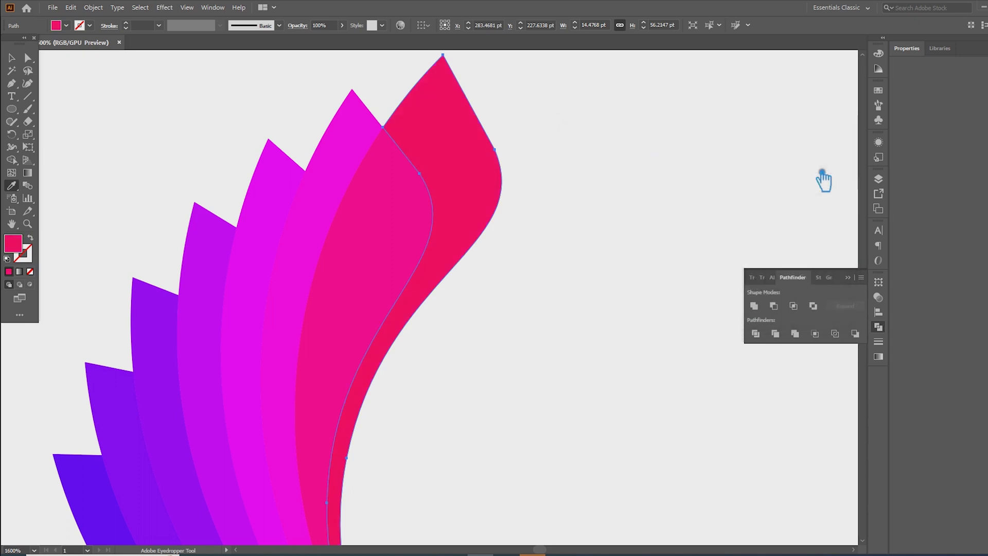
pyautogui.click(11, 57)
pyautogui.click(213, 147)
pyautogui.scroll(-3, 236, 159)
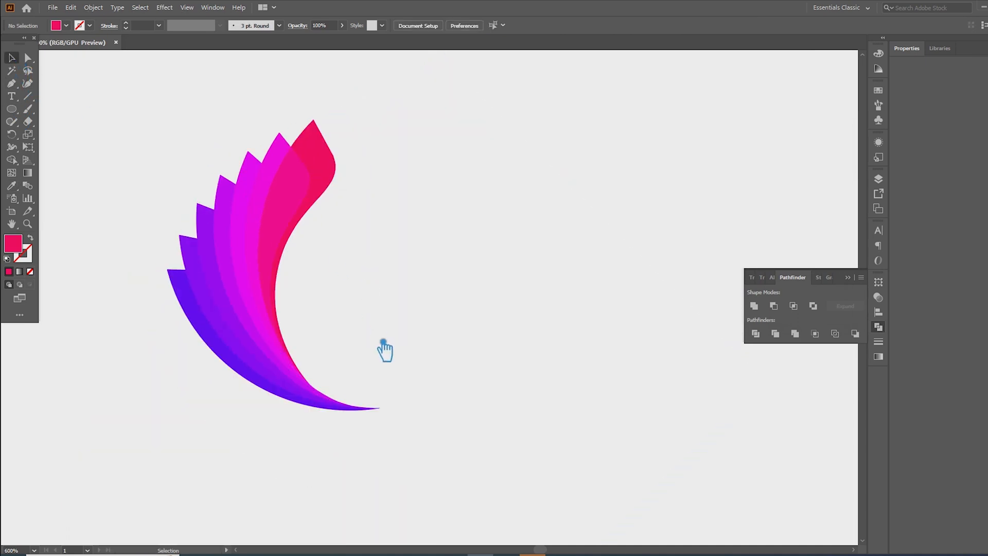
pyautogui.click(856, 282)
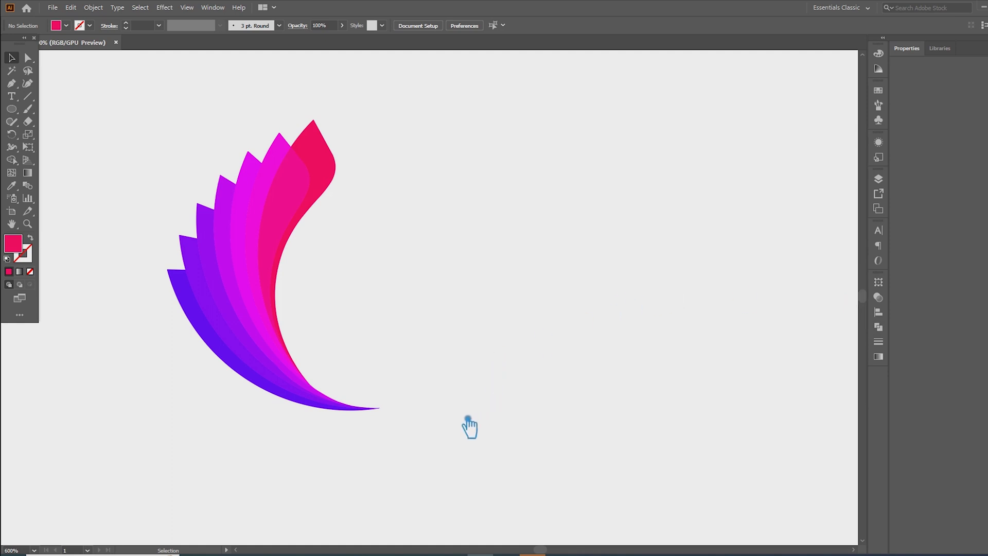
# Add a Lorem ipsum text line beside the wing and set its font to Impact
pyautogui.moveTo(411, 433); pyautogui.dragTo(146, 103)
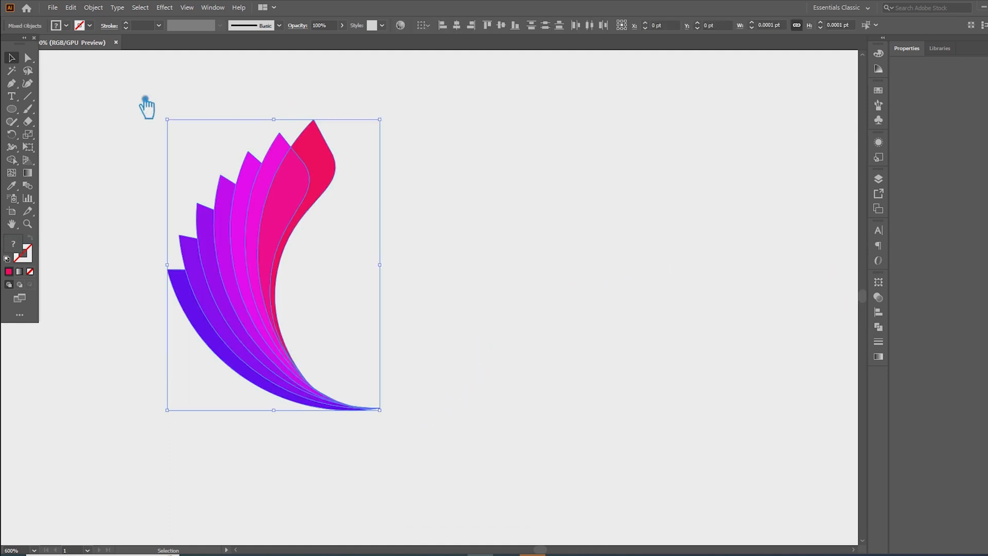
pyautogui.click(387, 290)
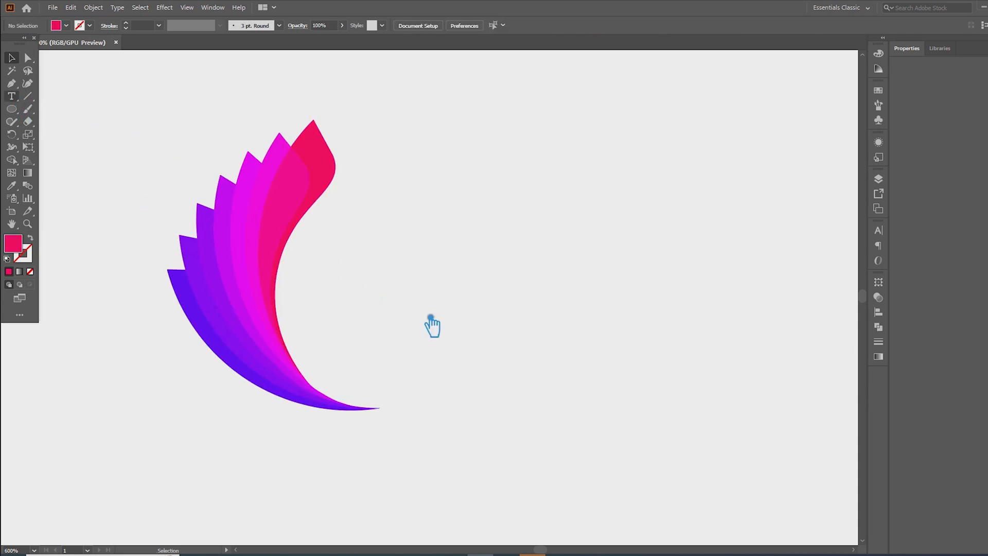
pyautogui.click(344, 298)
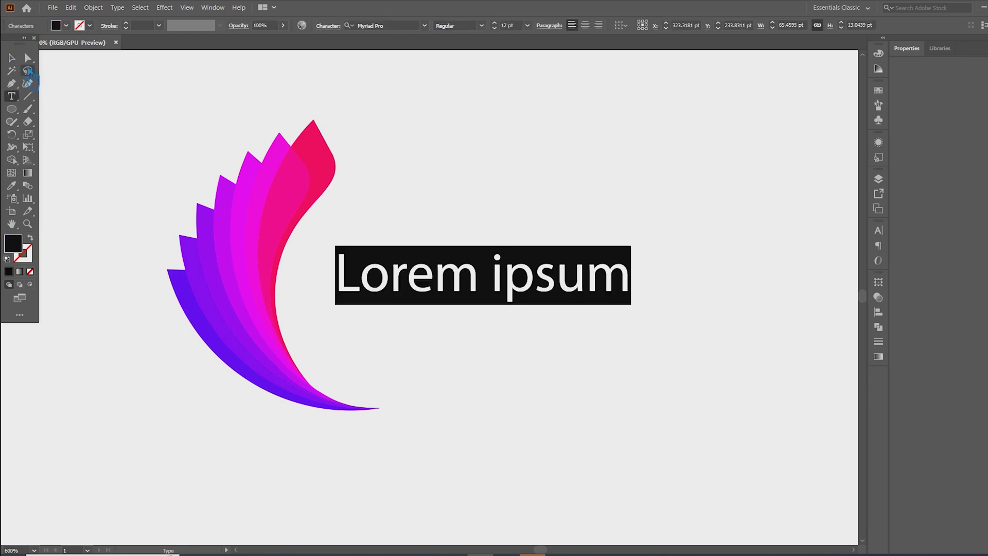
pyautogui.press('Escape')
pyautogui.click(424, 26)
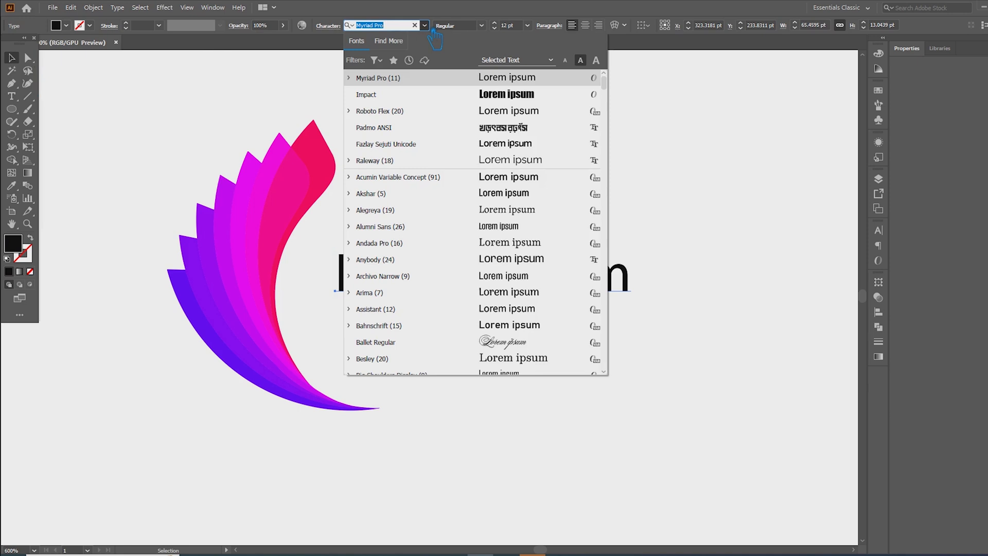
pyautogui.click(478, 94)
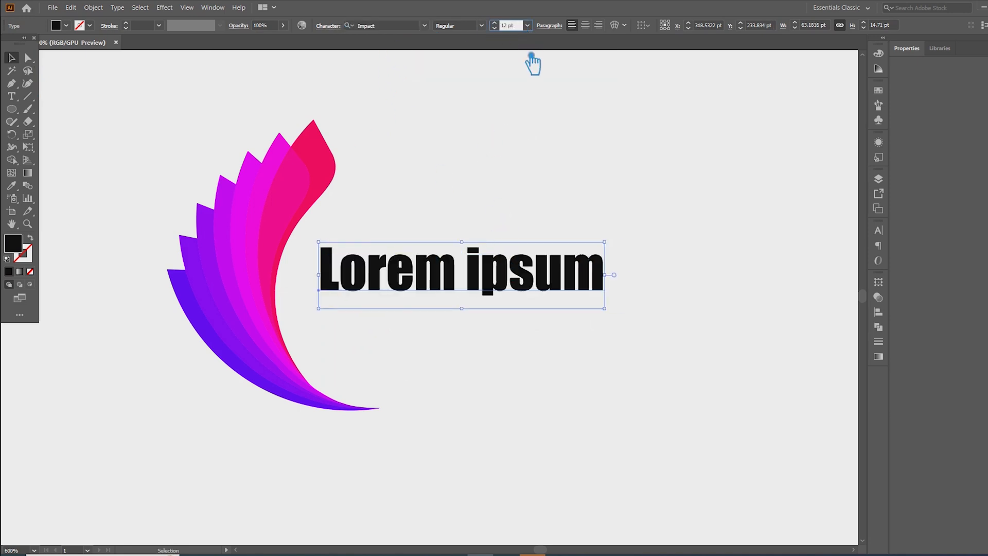
# Increase the Lorem ipsum text's font size in steps and move the text down beside the wing
pyautogui.press('Up')
pyautogui.press('Up')
pyautogui.press('Up')
pyautogui.press('Up')
pyautogui.press('Up')
pyautogui.press('Up')
pyautogui.press('Up')
pyautogui.press('Up')
pyautogui.press('Up')
pyautogui.moveTo(540, 294); pyautogui.dragTo(536, 346)
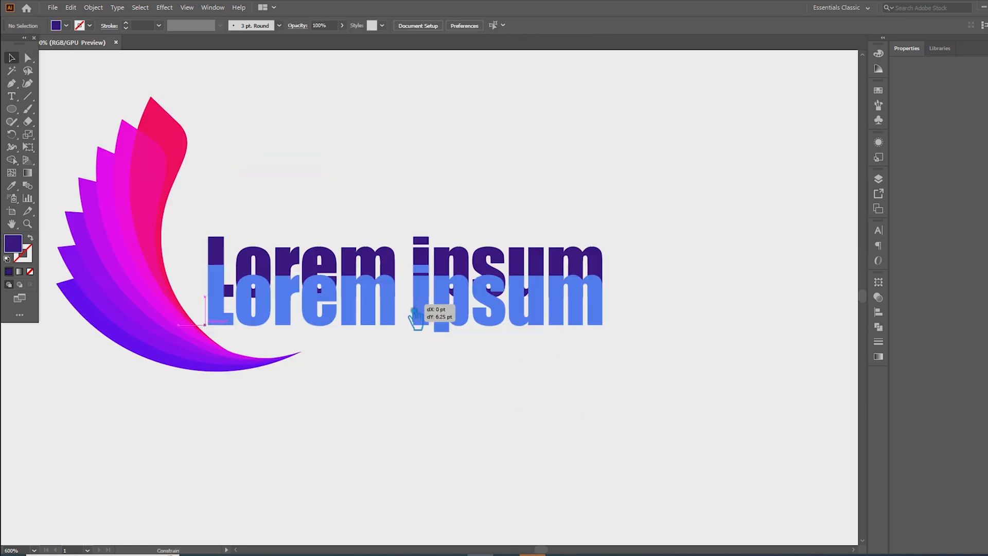
# Scale the wing down and arrange it with the text so Lorem ipsum starts just inside the wing's inner curve
pyautogui.moveTo(416, 316); pyautogui.dragTo(449, 320)
pyautogui.click(177, 106)
pyautogui.moveTo(178, 95); pyautogui.dragTo(189, 234)
pyautogui.click(190, 247)
pyautogui.moveTo(173, 274); pyautogui.dragTo(221, 275)
pyautogui.click(476, 410)
pyautogui.click(213, 235)
pyautogui.moveTo(228, 207); pyautogui.dragTo(241, 155)
pyautogui.moveTo(210, 278); pyautogui.dragTo(210, 300)
pyautogui.moveTo(210, 300); pyautogui.dragTo(188, 286)
pyautogui.click(399, 419)
pyautogui.moveTo(481, 414); pyautogui.dragTo(456, 372)
pyautogui.click(469, 285)
pyautogui.click(401, 364)
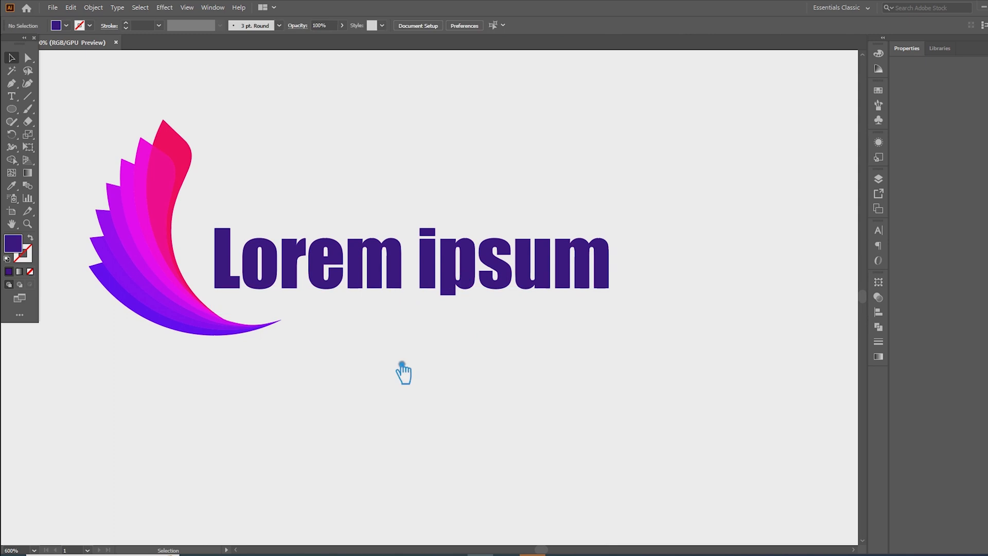
# Change the Lorem ipsum text's font to Gilroy Light
pyautogui.click(214, 239)
pyautogui.click(392, 26)
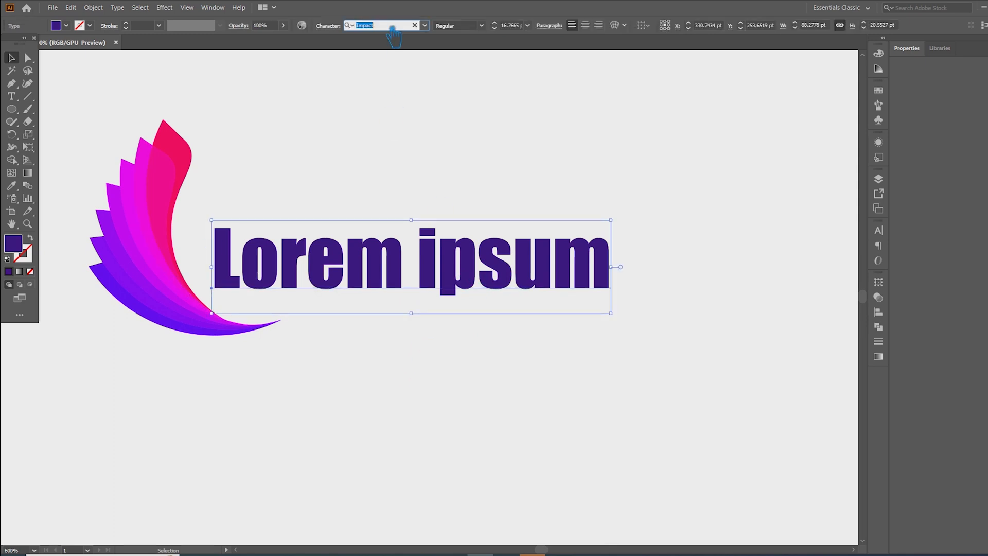
pyautogui.write('gill')
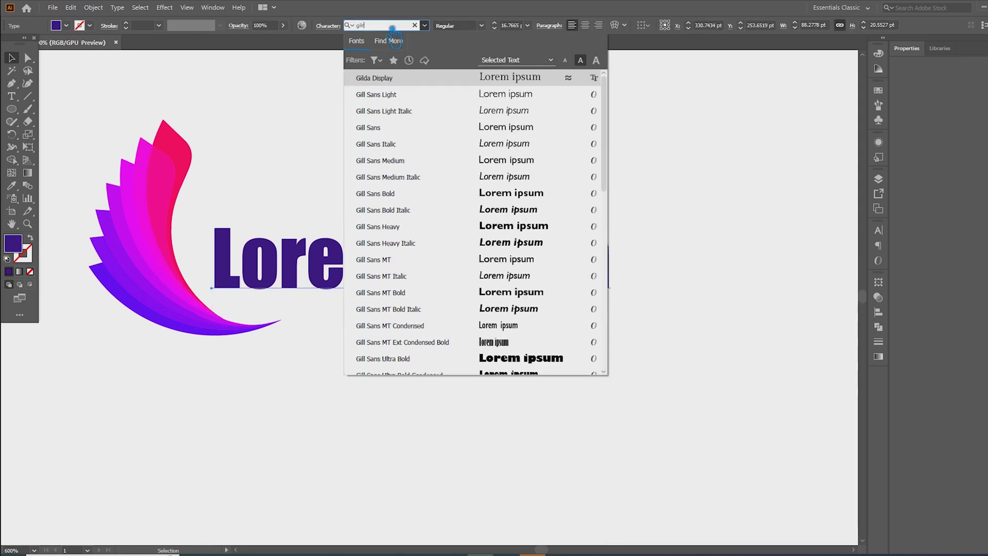
pyautogui.write('roy')
pyautogui.press('Return')
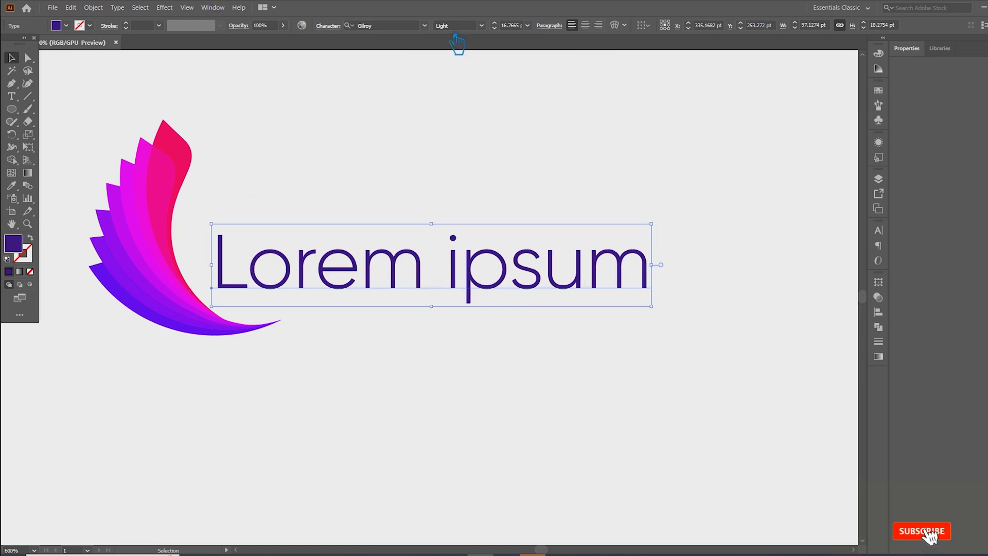
# Set the text's size to 18 pt and its font to Gilroy-SemiBold
pyautogui.click(528, 25)
pyautogui.click(527, 26)
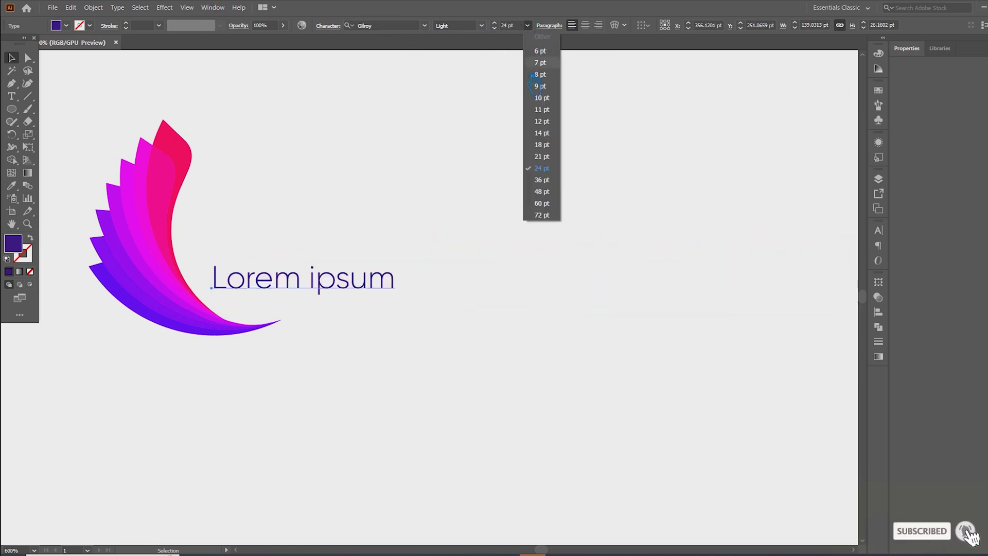
pyautogui.click(517, 138)
pyautogui.click(396, 26)
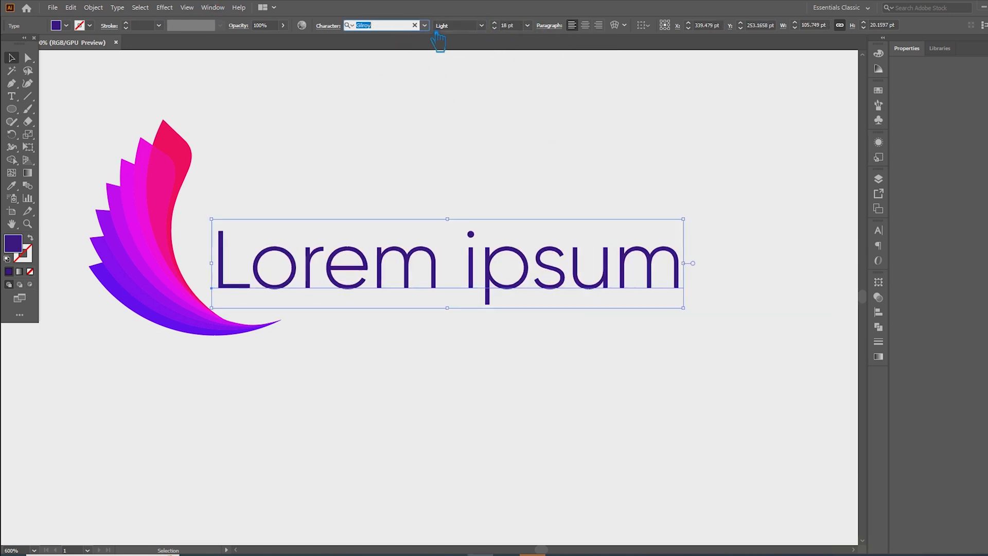
pyautogui.click(408, 29)
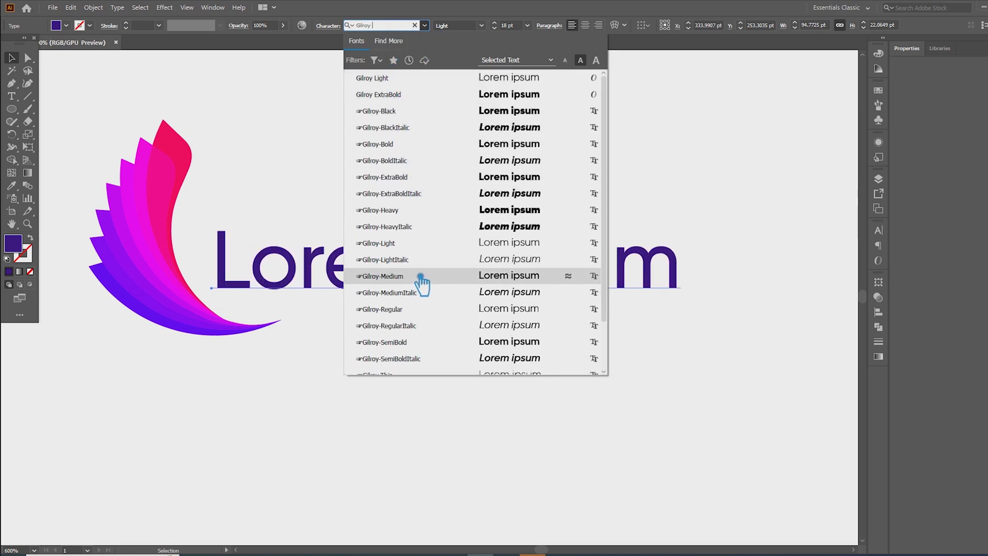
pyautogui.click(419, 343)
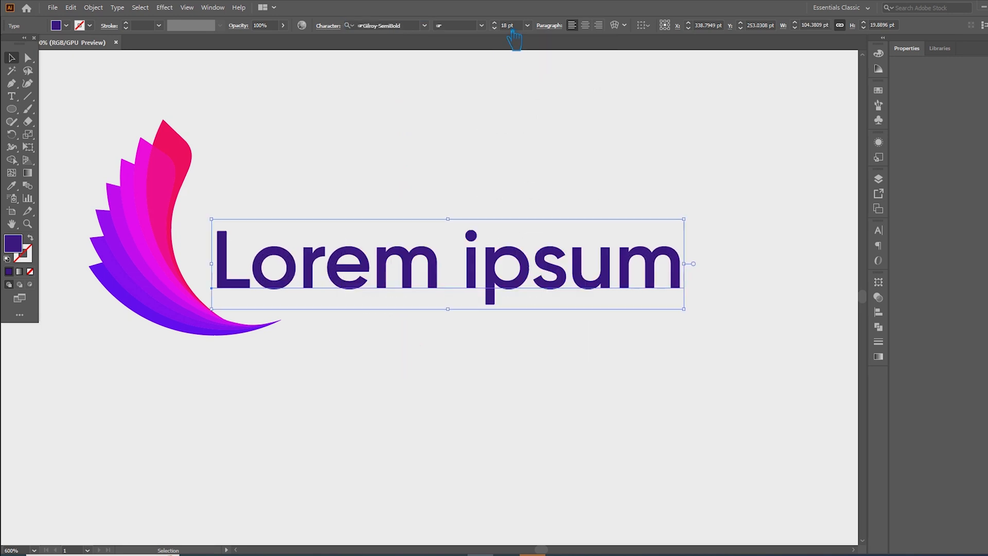
# Raise the Lorem ipsum text's font size to 24 pt and set its tracking to -50
pyautogui.press('Up')
pyautogui.press('Up')
pyautogui.press('Up')
pyautogui.press('Up')
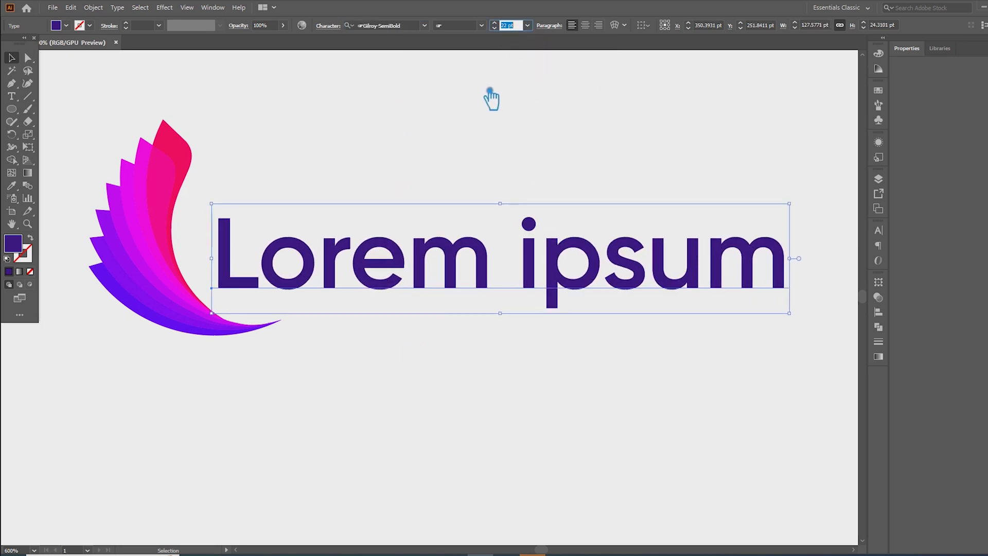
pyautogui.press('Up')
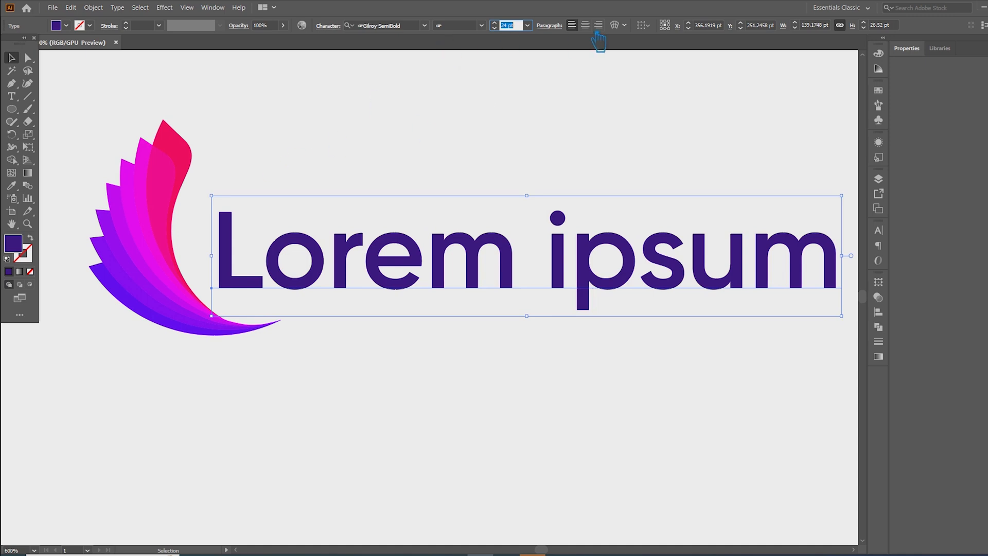
pyautogui.click(342, 38)
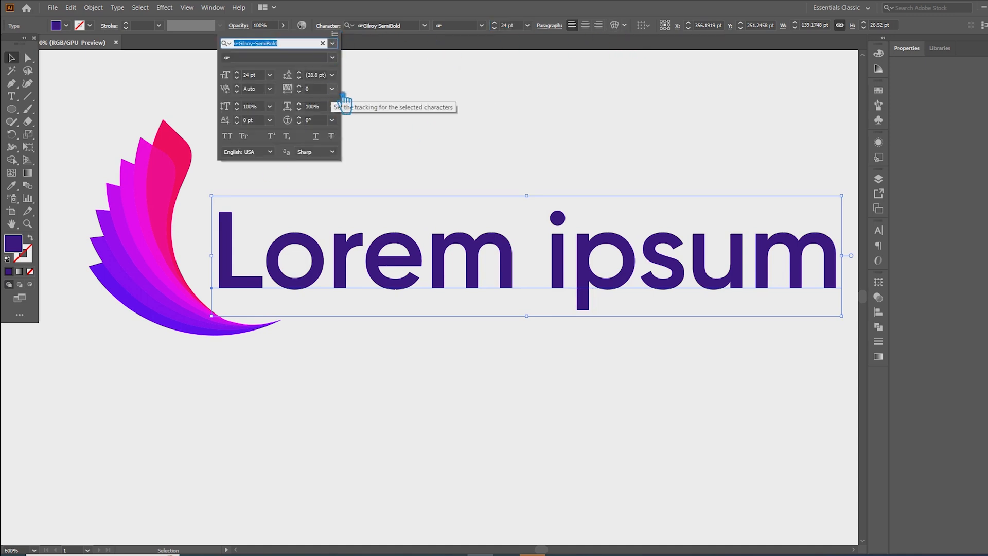
pyautogui.click(332, 89)
pyautogui.click(344, 123)
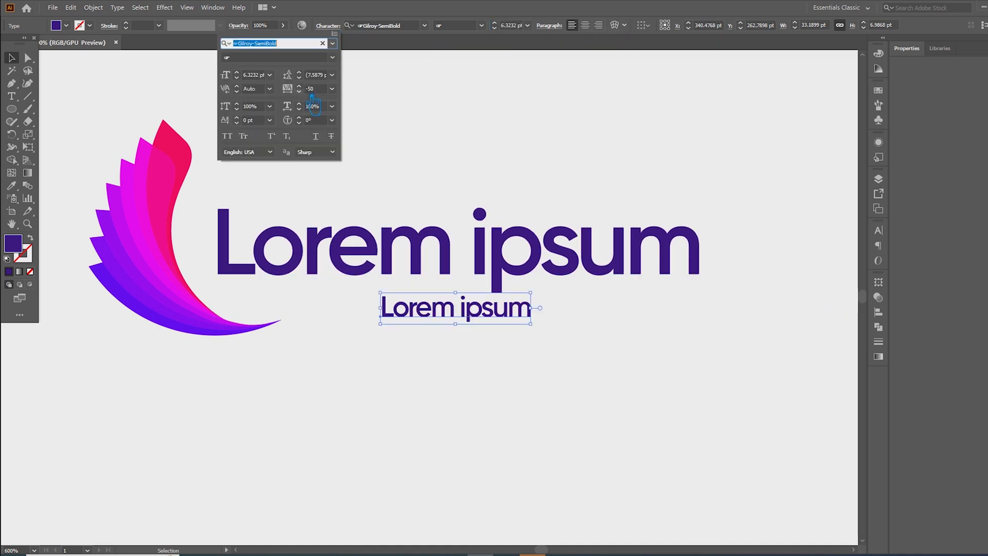
# Set the small Lorem ipsum copy under the main text to all caps and reduce its size to 4 pt
pyautogui.click(227, 136)
pyautogui.click(237, 78)
pyautogui.click(236, 77)
pyautogui.click(237, 77)
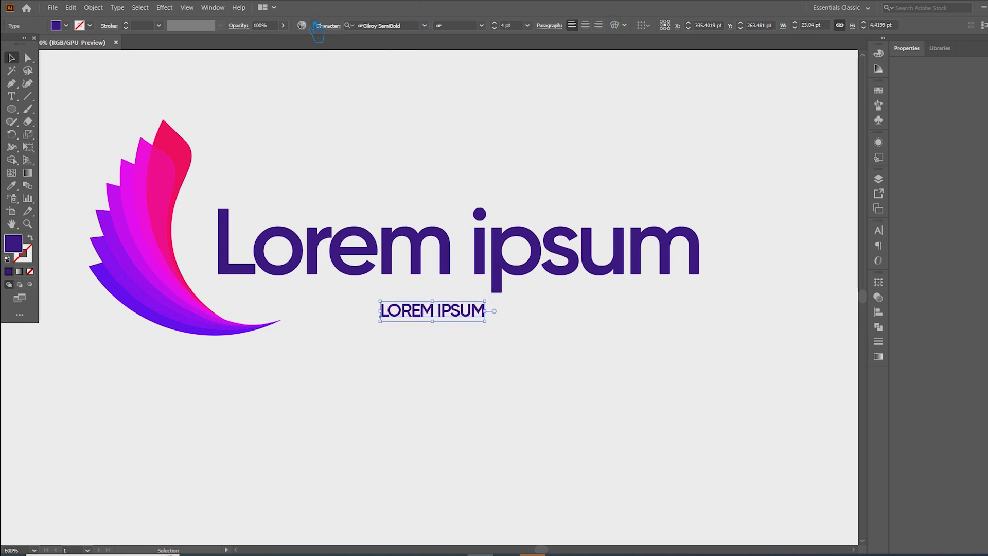
# Set the small LOREM IPSUM tagline's tracking to 500 and its font size to 5 pt
pyautogui.click(332, 29)
pyautogui.click(332, 89)
pyautogui.click(347, 198)
pyautogui.click(324, 89)
pyautogui.scroll(10, 325, 90)
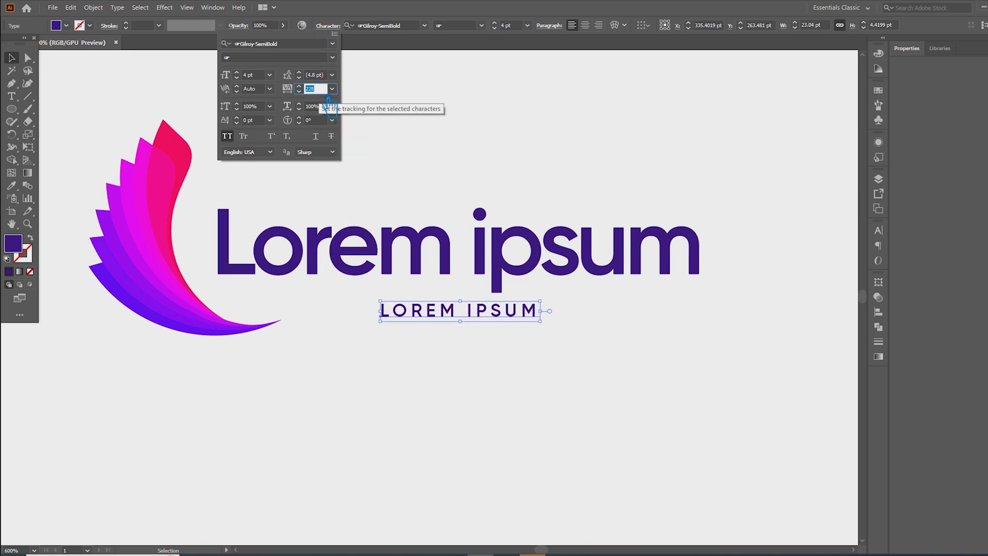
pyautogui.press('Return')
pyautogui.scroll(1, 508, 26)
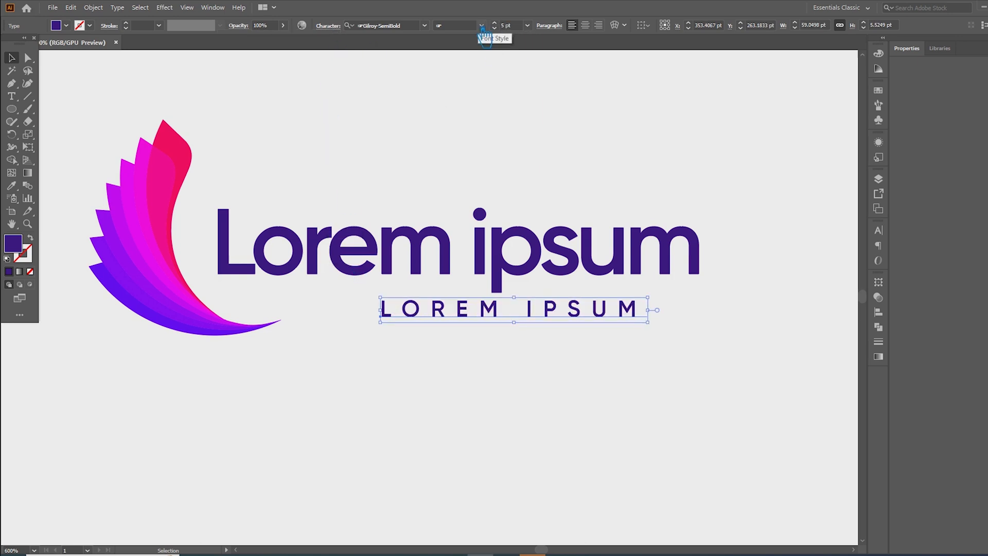
# Rotate the wing group slightly counter-clockwise about the pointed tip of its feathers
pyautogui.click(158, 223)
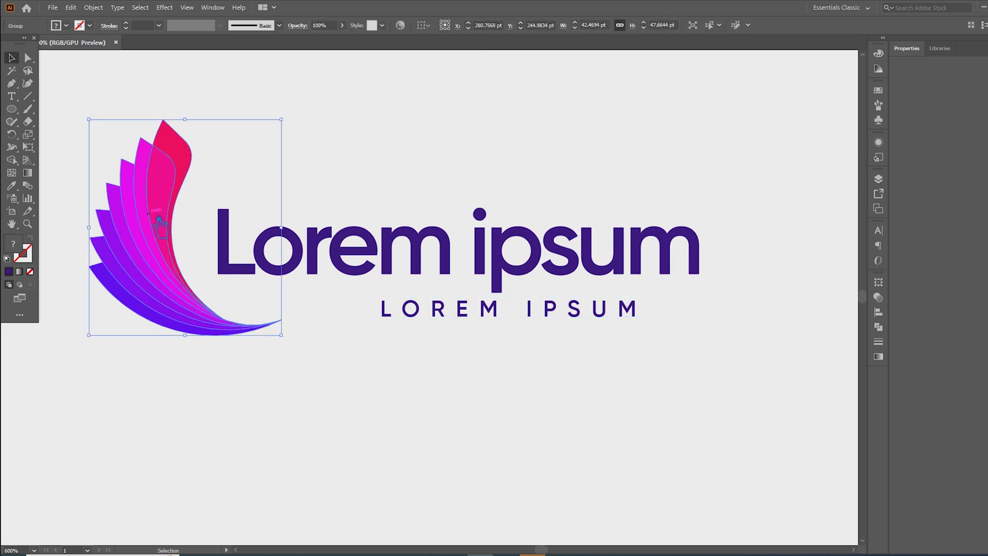
pyautogui.click(12, 147)
pyautogui.click(11, 134)
pyautogui.click(281, 319)
pyautogui.moveTo(179, 159); pyautogui.dragTo(164, 179)
pyautogui.click(12, 57)
pyautogui.click(199, 94)
# Move the large name and the tagline slightly down and left, and widen the tagline's tracking to 1000
pyautogui.moveTo(343, 253)
pyautogui.mouseDown()
pyautogui.moveTo(319, 253)
pyautogui.moveTo(345, 272)
pyautogui.mouseUp()
pyautogui.moveTo(459, 315); pyautogui.dragTo(377, 337)
pyautogui.click(335, 27)
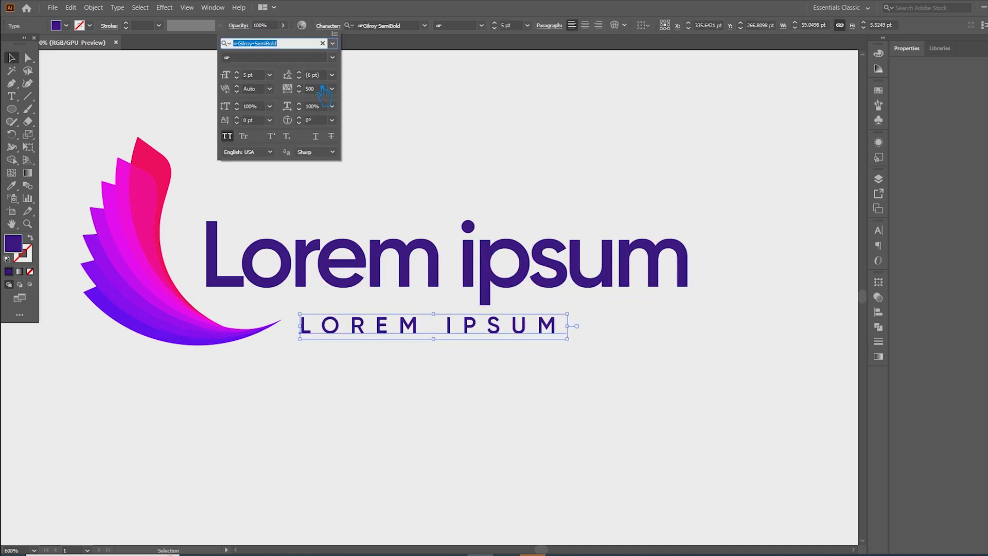
pyautogui.moveTo(319, 90); pyautogui.dragTo(305, 89)
pyautogui.write('1000')
pyautogui.press('Return')
# Reset the tracking of the tagline's last letter M to 0
pyautogui.click(12, 96)
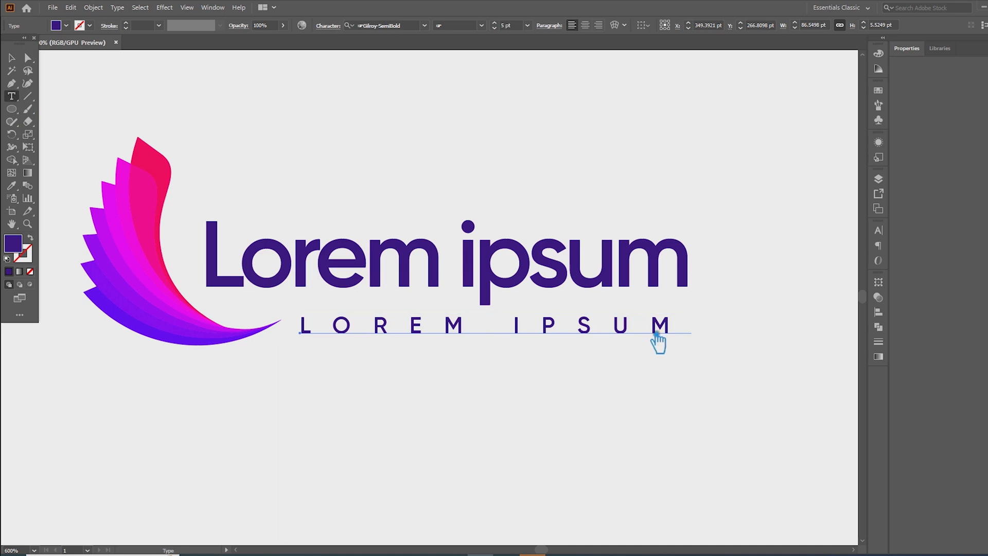
pyautogui.moveTo(654, 329); pyautogui.dragTo(689, 329)
pyautogui.click(331, 28)
pyautogui.click(335, 88)
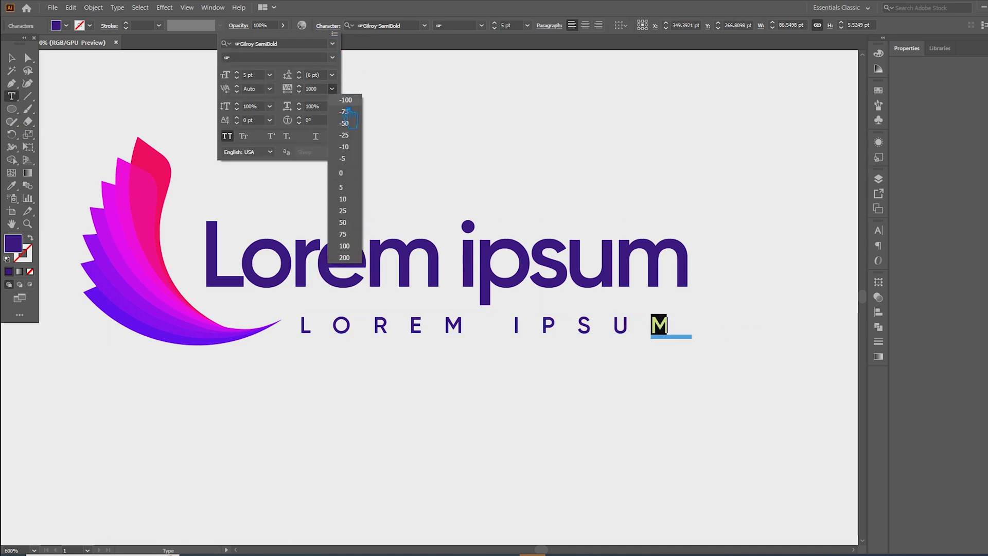
pyautogui.click(351, 174)
pyautogui.click(410, 7)
pyautogui.press('Escape')
pyautogui.click(342, 143)
# Recolor the tagline's fill to a muted purplish grey
pyautogui.click(453, 328)
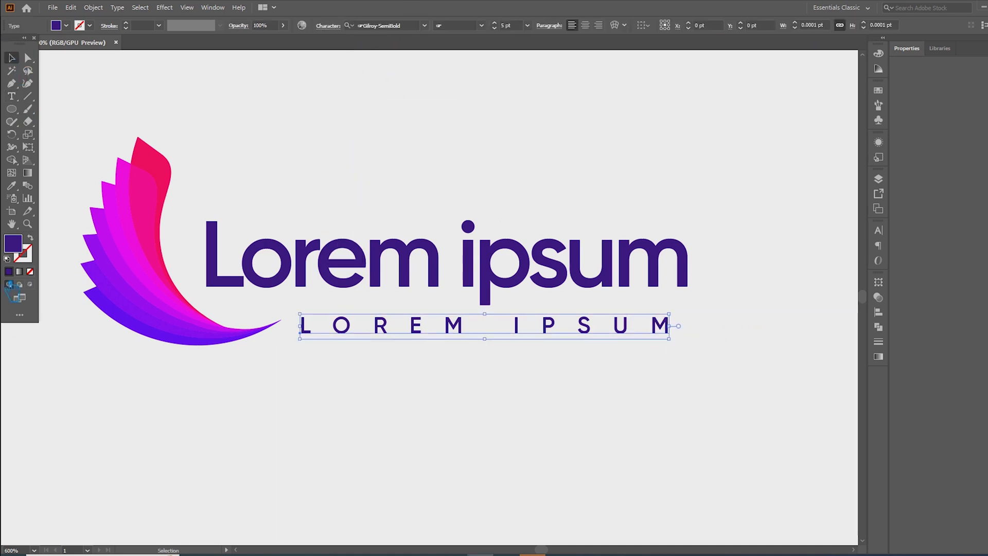
pyautogui.doubleClick(14, 244)
pyautogui.click(582, 270)
pyautogui.click(573, 232)
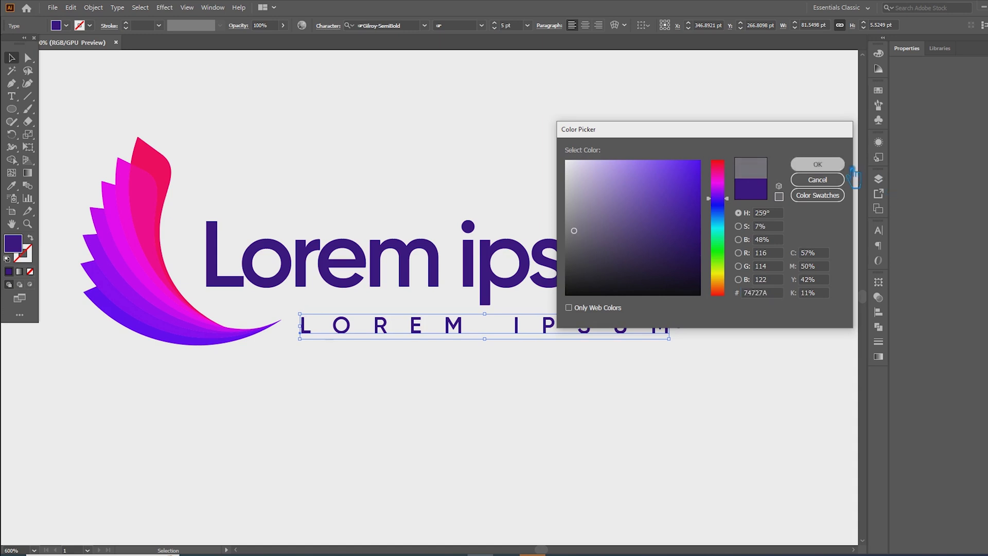
pyautogui.click(818, 165)
pyautogui.doubleClick(14, 244)
pyautogui.click(589, 231)
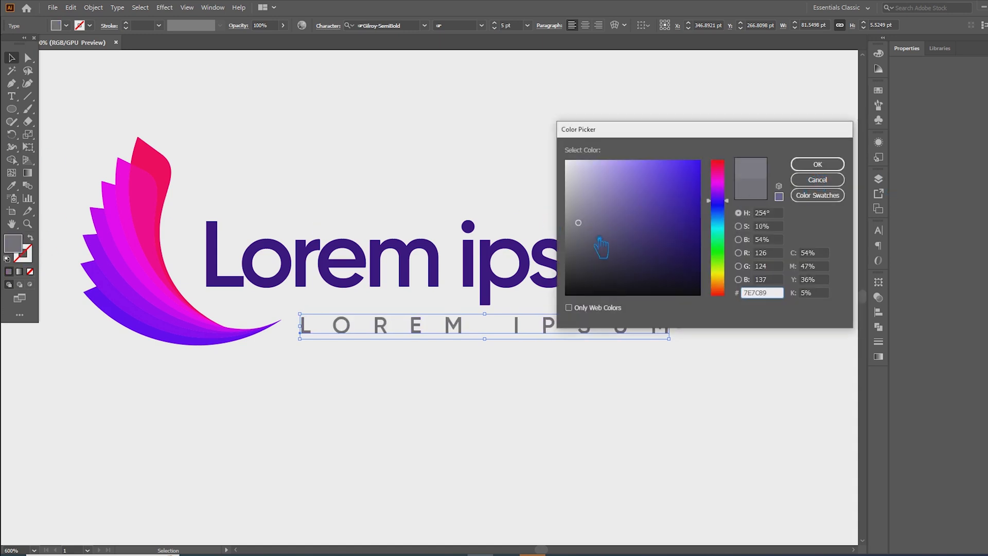
pyautogui.click(815, 166)
# Align the tagline's right edge with the large name and fine-tune the vertical gap between them
pyautogui.press('Up')
pyautogui.press('Up')
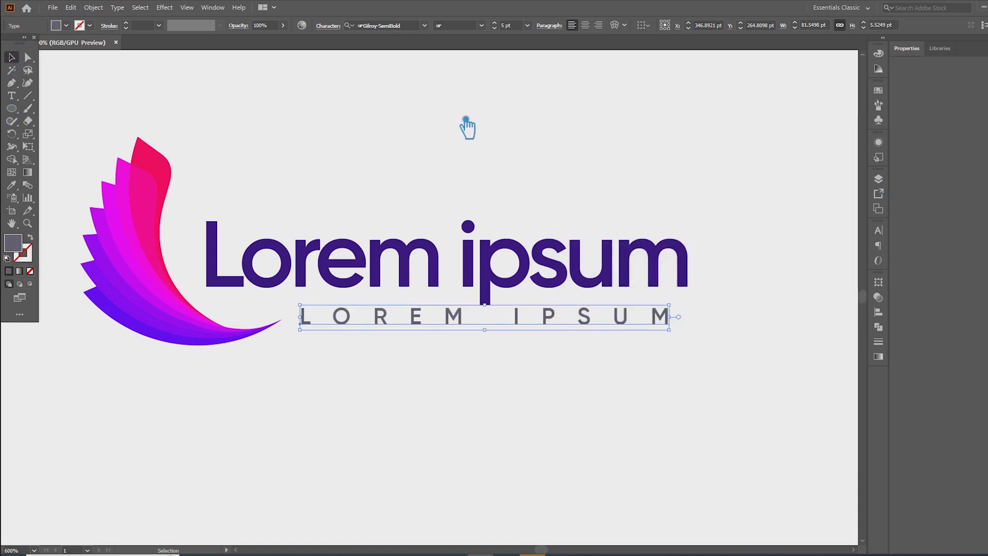
pyautogui.click(483, 119)
pyautogui.click(565, 332)
pyautogui.press('Down')
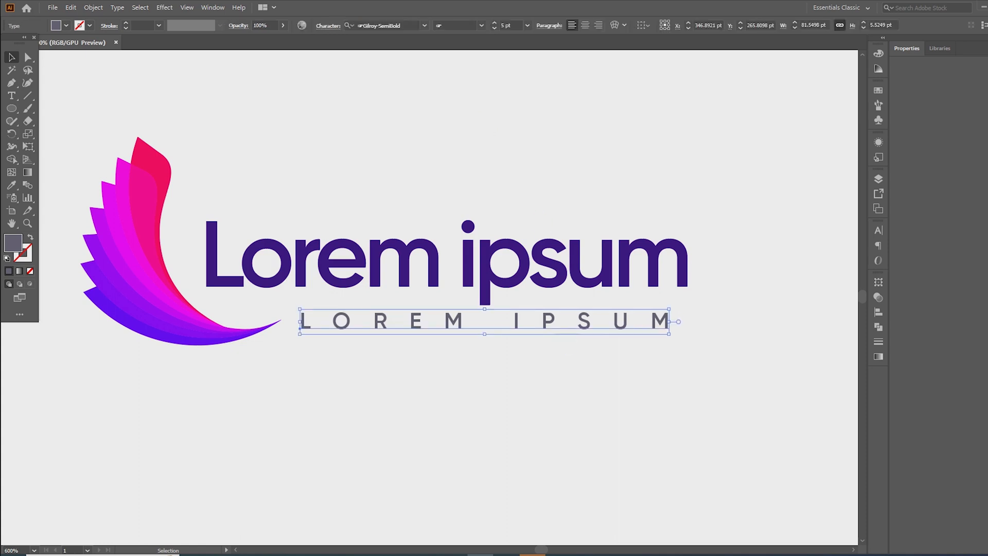
pyautogui.keyDown('shift'); pyautogui.click(674, 264); pyautogui.keyUp('shift')
pyautogui.click(664, 25)
pyautogui.click(732, 257)
pyautogui.click(591, 332)
pyautogui.press('Down')
# Try a tracking of 1200 on all tagline letters except the final M
pyautogui.click(12, 96)
pyautogui.moveTo(322, 325); pyautogui.dragTo(760, 339)
pyautogui.click(330, 26)
pyautogui.moveTo(689, 325); pyautogui.dragTo(277, 335)
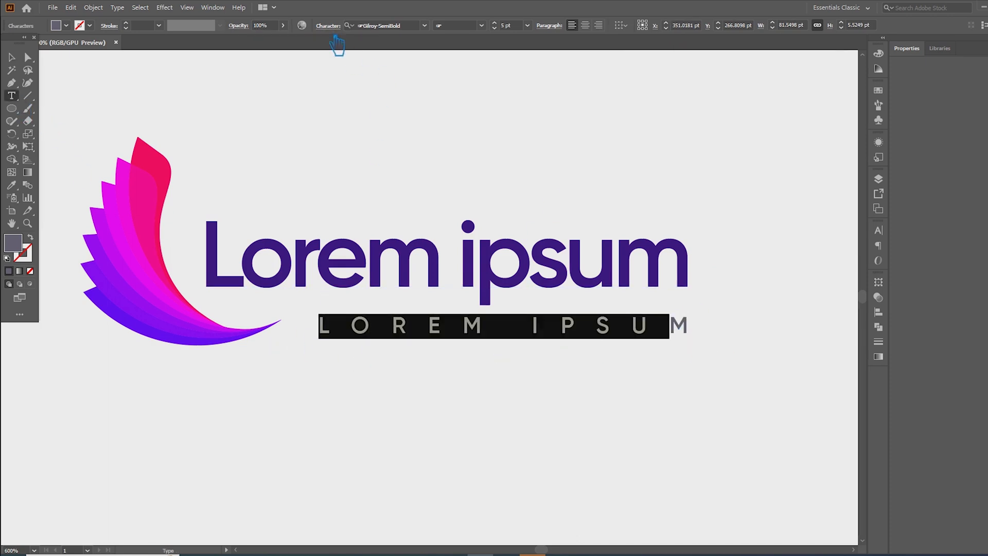
pyautogui.click(330, 26)
pyautogui.click(314, 88)
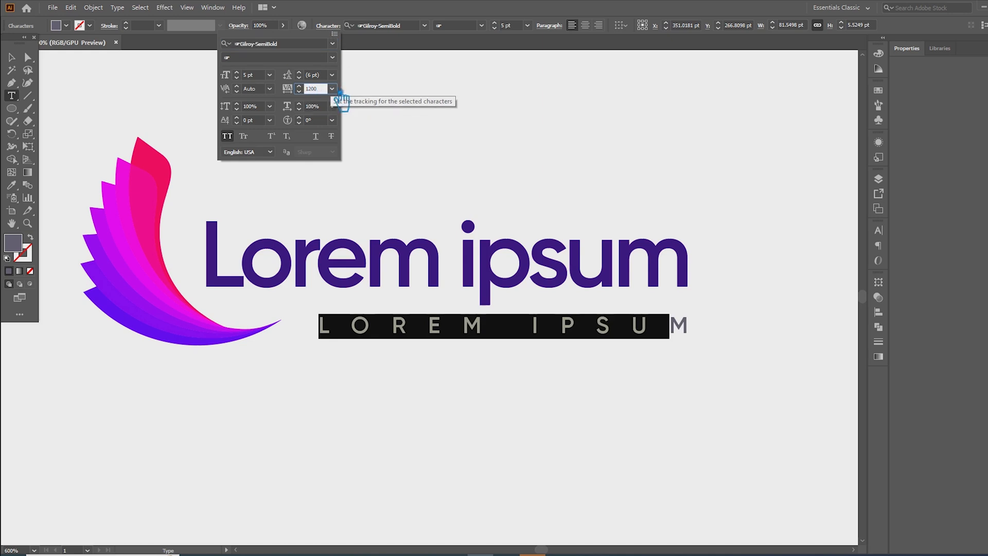
pyautogui.press('Return')
pyautogui.click(21, 64)
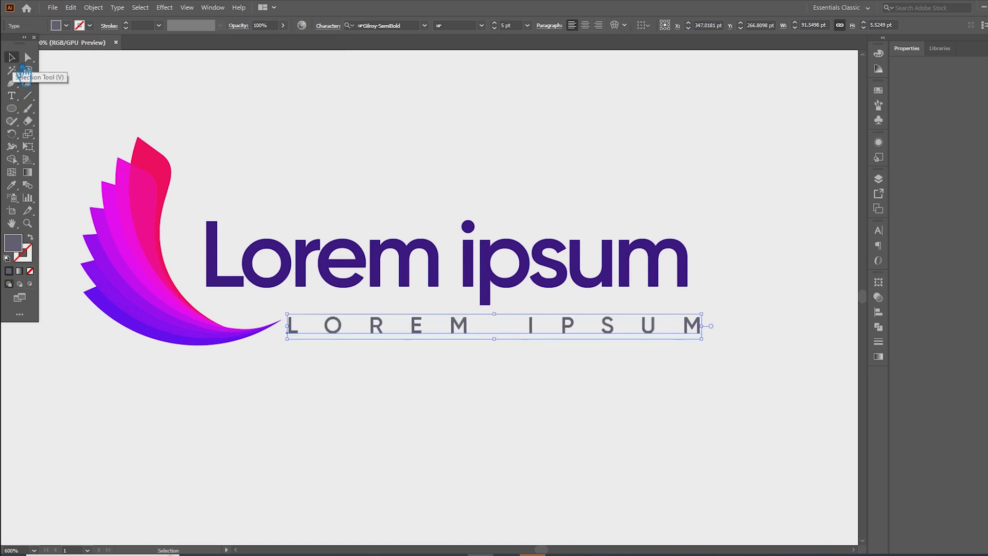
# Reduce the tracking of all tagline letters before the final M
pyautogui.click(11, 95)
pyautogui.moveTo(690, 329); pyautogui.dragTo(292, 340)
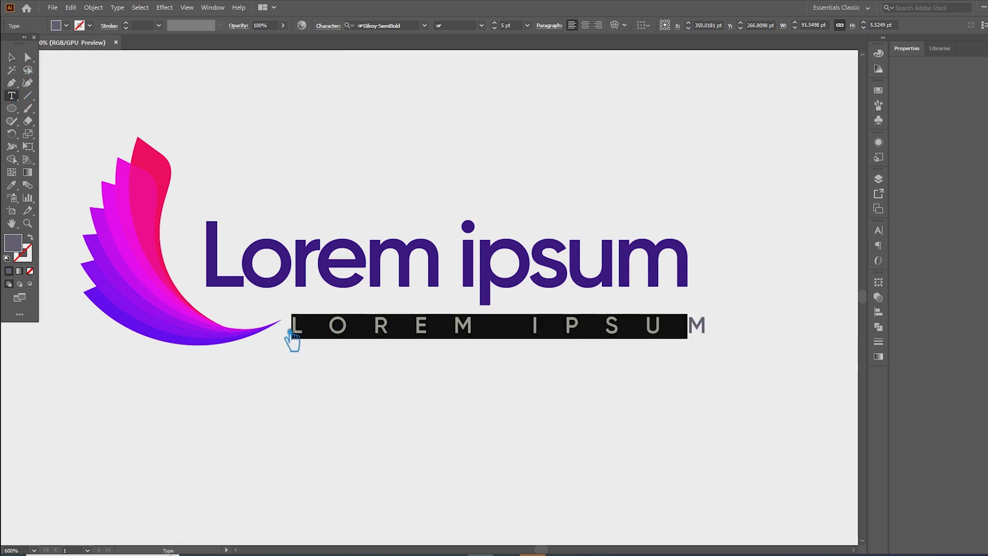
pyautogui.click(328, 25)
pyautogui.click(315, 89)
pyautogui.scroll(-6, 327, 97)
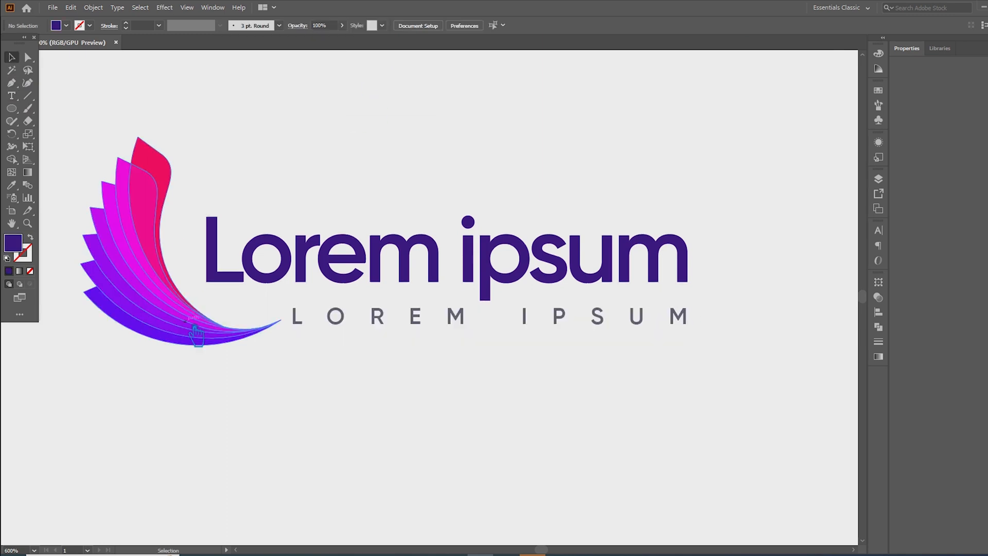
# Move the wing closer to the large name and center the tagline horizontally beneath the name
pyautogui.moveTo(197, 326); pyautogui.dragTo(218, 352)
pyautogui.click(343, 319)
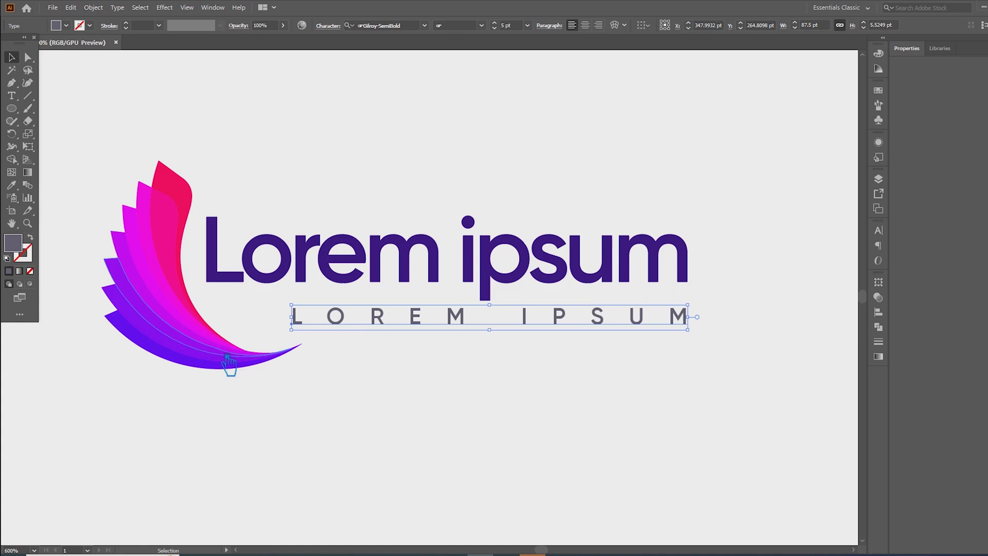
pyautogui.keyDown('shift'); pyautogui.click(499, 281); pyautogui.keyUp('shift')
pyautogui.click(654, 25)
pyautogui.hotkey('shift', 'Left')
pyautogui.press('Right')
pyautogui.press('Right')
pyautogui.press('Right')
pyautogui.press('Right')
pyautogui.press('Right')
pyautogui.press('Right')
pyautogui.press('Left')
pyautogui.click(473, 388)
# Enlarge the wing up and to the left, and group the large name with its tagline
pyautogui.click(166, 234)
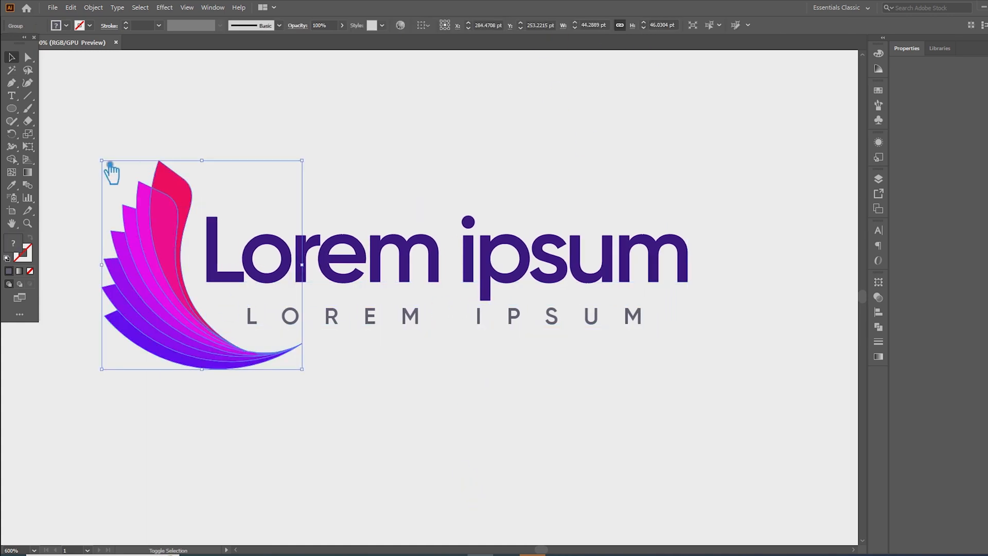
pyautogui.moveTo(103, 161); pyautogui.dragTo(63, 91)
pyautogui.click(398, 257)
pyautogui.keyDown('shift'); pyautogui.click(414, 317); pyautogui.keyUp('shift')
pyautogui.hotkey('ctrl', 'g')
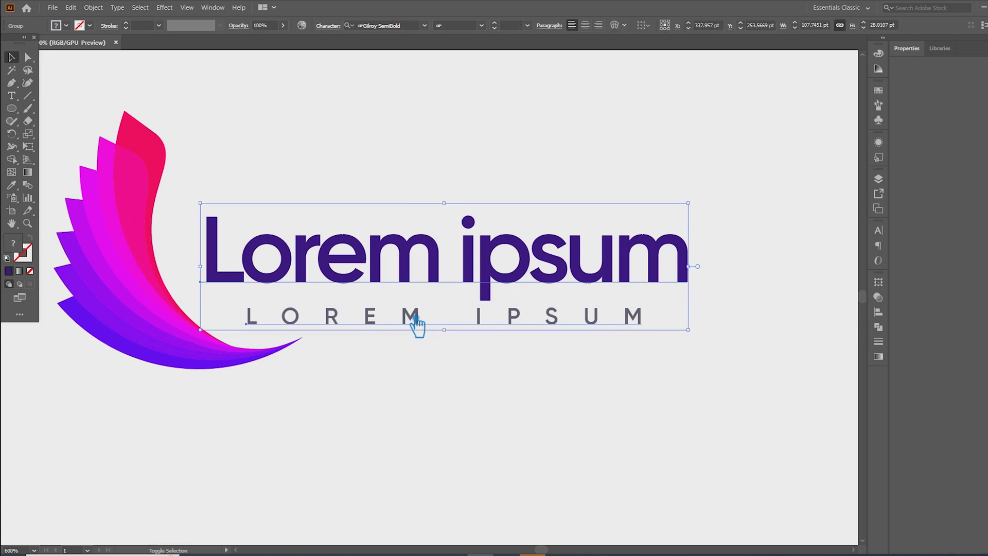
# Nudge the grouped name and tagline 3 pt left and 2 pt up beside the wing
pyautogui.press('Left')
pyautogui.press('Left')
pyautogui.press('Left')
pyautogui.press('Left')
pyautogui.press('Left')
pyautogui.press('Left')
pyautogui.press('Left')
pyautogui.press('Left')
pyautogui.press('Left')
pyautogui.press('Right')
pyautogui.press('Right')
pyautogui.press('Right')
pyautogui.press('Right')
pyautogui.press('Right')
pyautogui.press('Right')
pyautogui.press('Up')
pyautogui.press('Up')
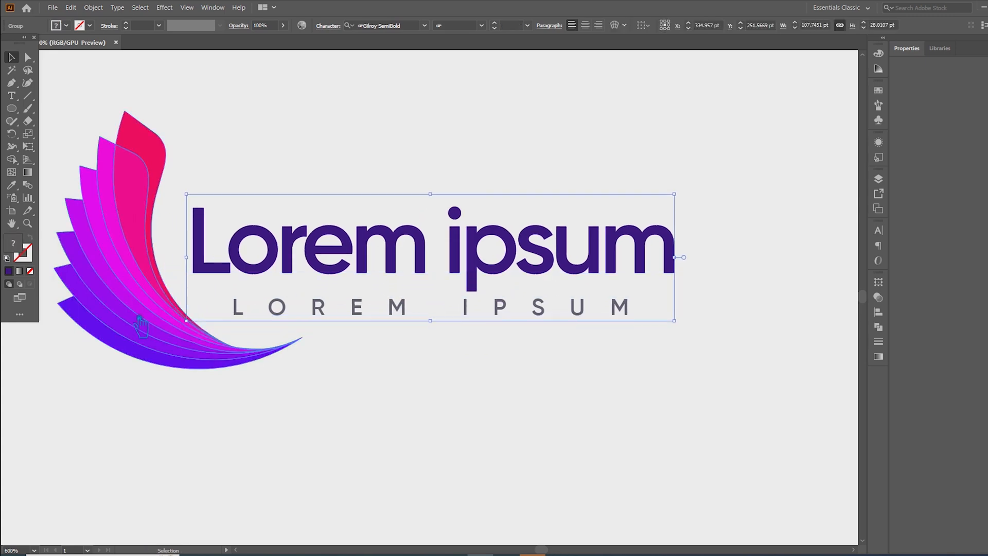
# Nudge the complete logo 10 px down on the Logo.pdf artboard
pyautogui.click(139, 318)
pyautogui.click(573, 401)
pyautogui.moveTo(523, 384); pyautogui.dragTo(555, 375)
pyautogui.hotkey('ctrl', '-')
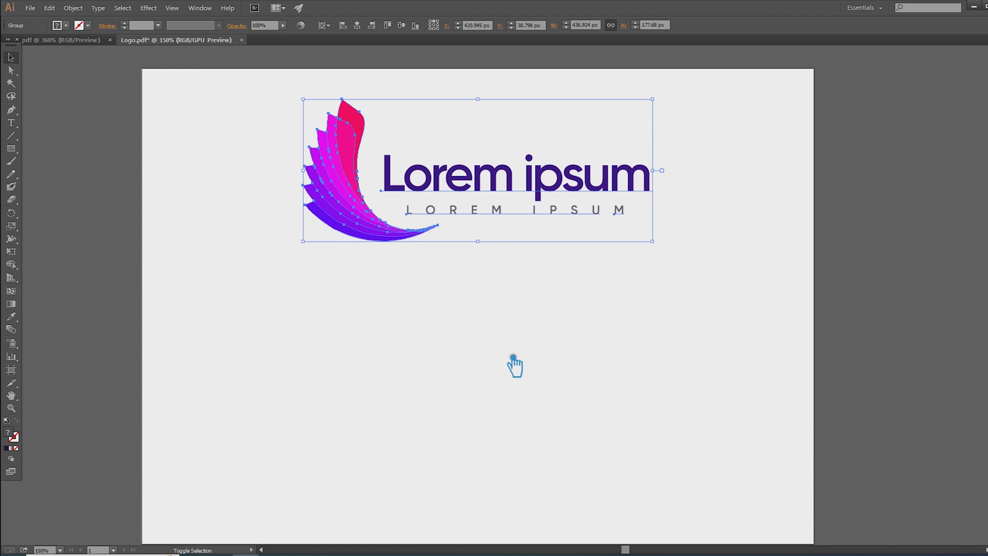
pyautogui.hotkey('shift', 'Down')
pyautogui.click(569, 379)
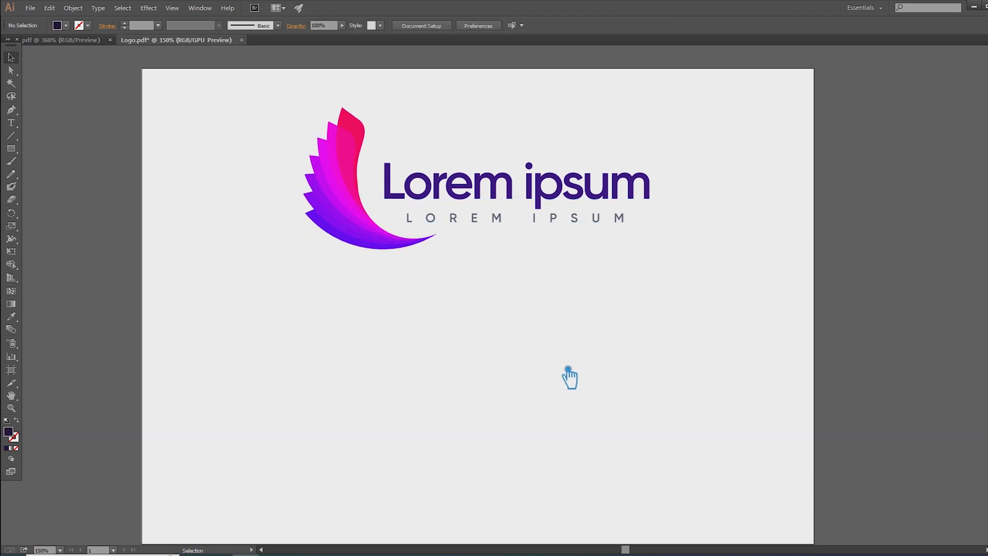
pyautogui.scroll(-1, 569, 378)
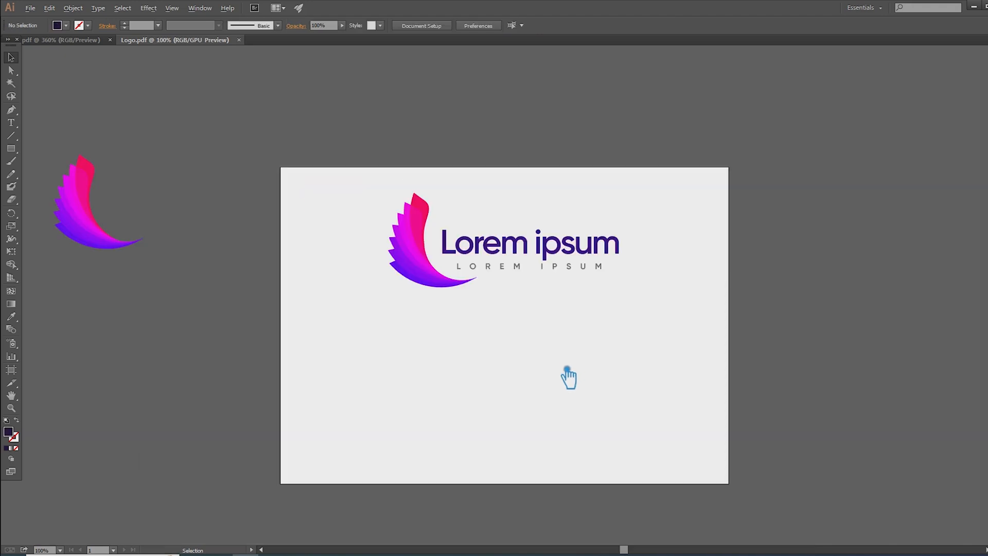
pyautogui.scroll(1, 569, 378)
pyautogui.moveTo(569, 379); pyautogui.dragTo(574, 369)
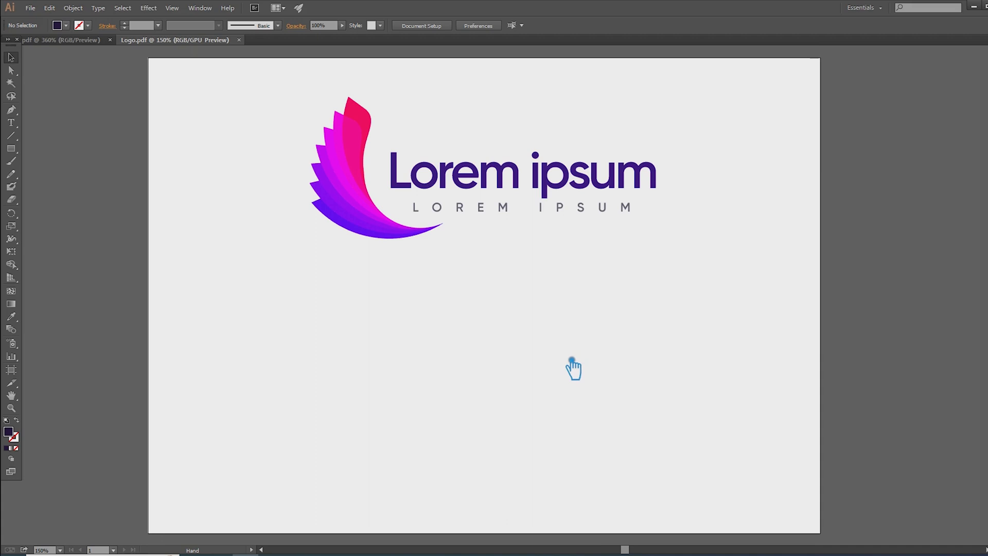
# Draw a rectangle of about 842 × 298 px covering the lower half of the artboard
pyautogui.click(11, 148)
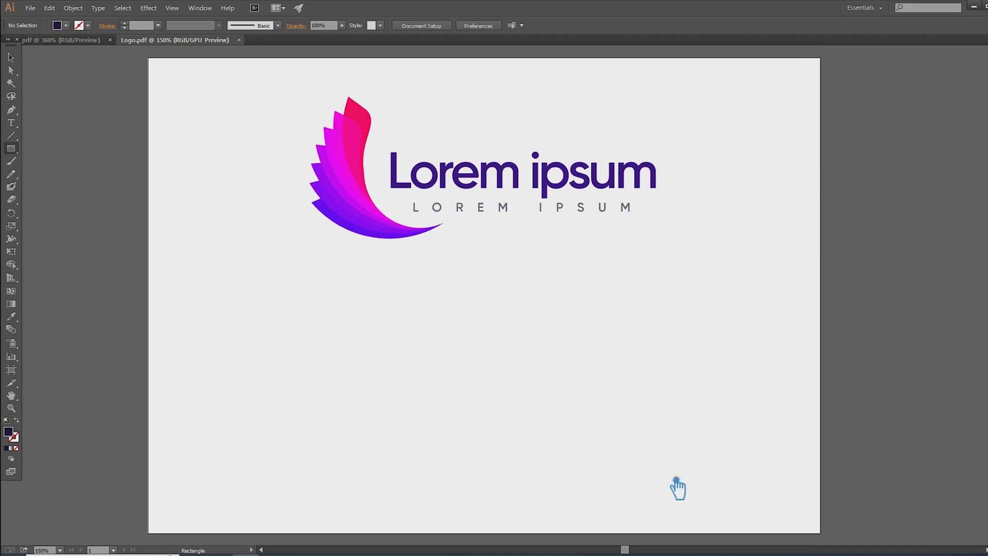
pyautogui.moveTo(829, 539); pyautogui.dragTo(159, 297)
pyautogui.click(20, 58)
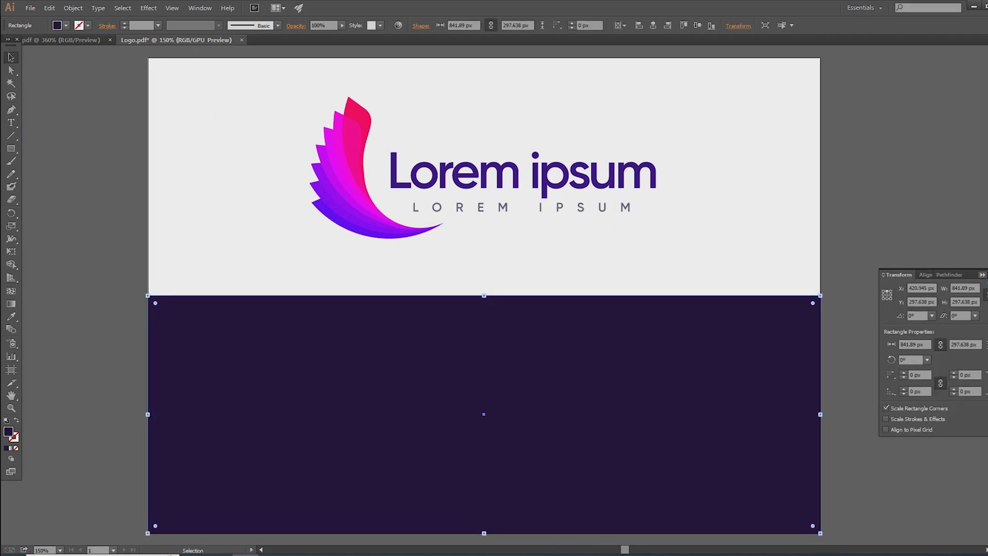
# Change the rectangle's fill to a slightly darker purple
pyautogui.doubleClick(11, 434)
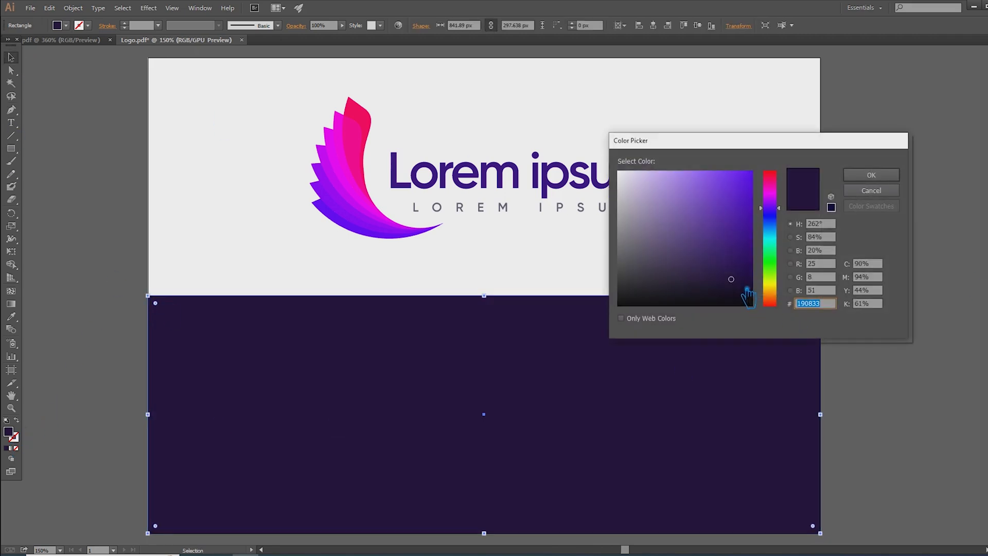
pyautogui.click(871, 175)
pyautogui.click(904, 264)
pyautogui.press('v')
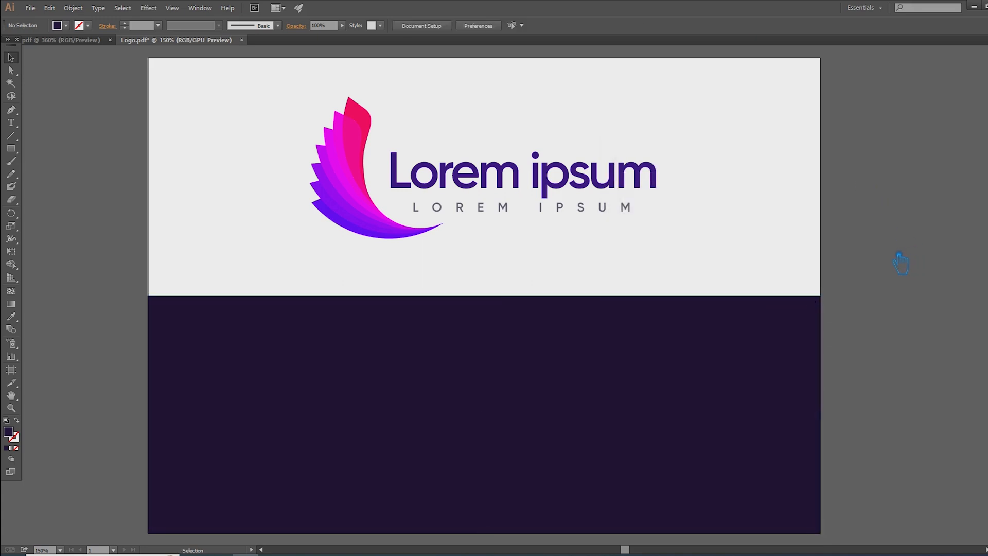
# Enlarge the logo to about 478 px wide and position it centrally in the light upper half
pyautogui.moveTo(452, 194); pyautogui.dragTo(453, 224)
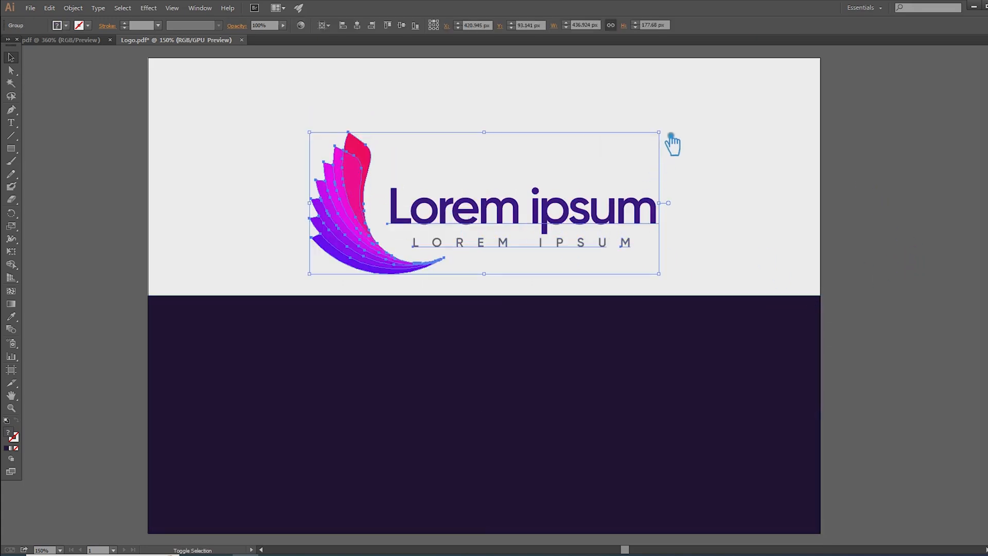
pyautogui.moveTo(660, 133); pyautogui.dragTo(682, 124)
pyautogui.click(771, 194)
pyautogui.moveTo(353, 194); pyautogui.dragTo(353, 186)
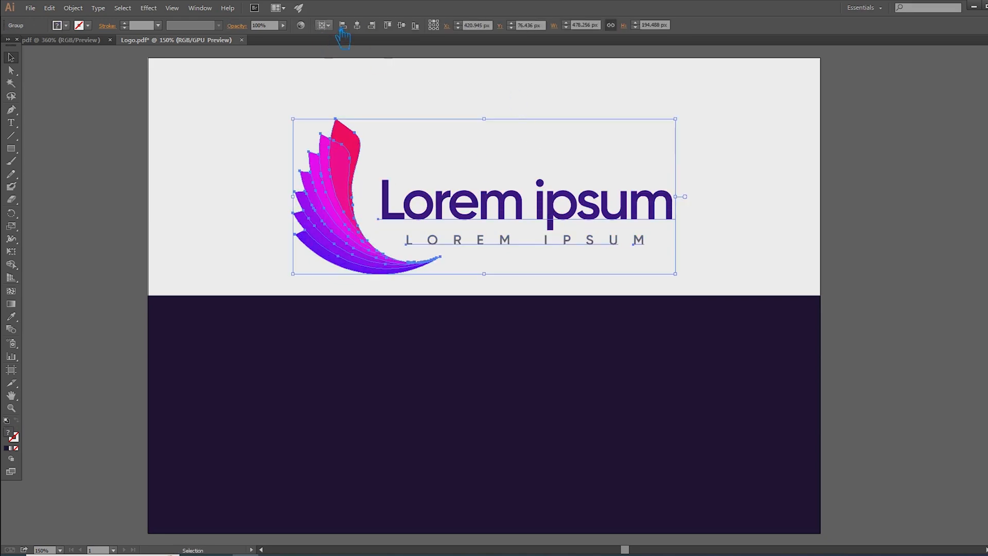
pyautogui.click(721, 227)
# Duplicate the logo onto the dark rectangle and fill the whole copy with the light background color
pyautogui.moveTo(495, 209); pyautogui.dragTo(507, 397)
pyautogui.click(10, 316)
pyautogui.click(11, 57)
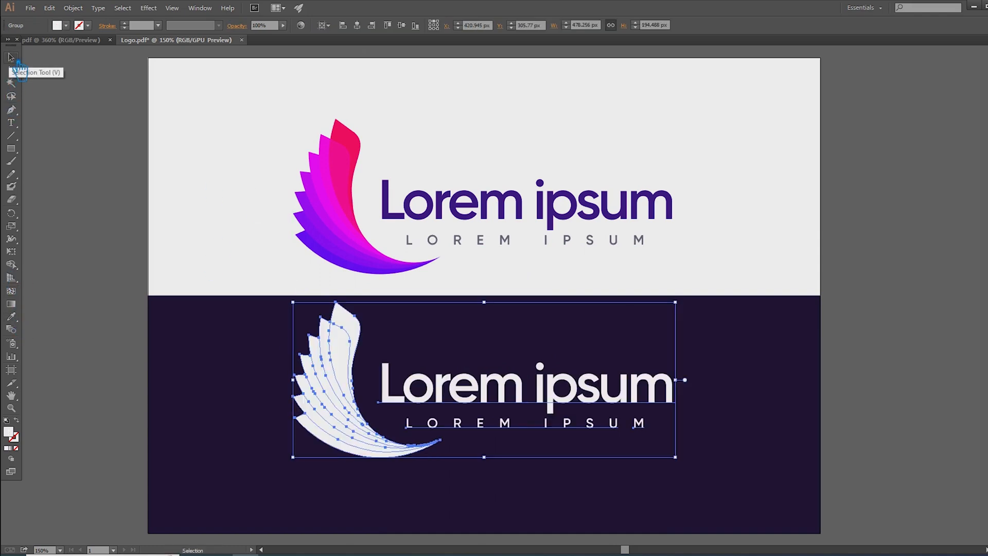
pyautogui.click(82, 179)
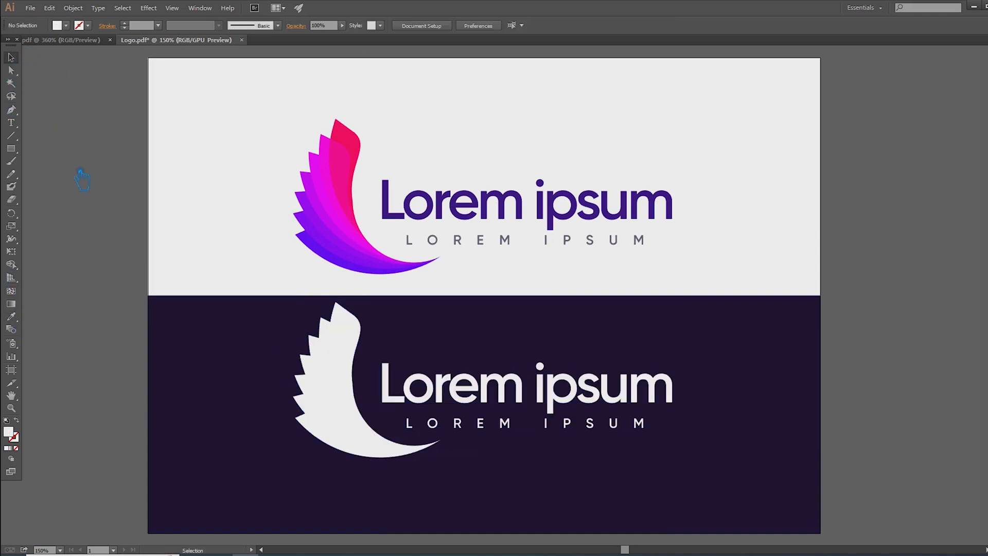
# Ungroup the light logo copy twice so that its individual feathers can be selected
pyautogui.rightClick(355, 409)
pyautogui.click(376, 470)
pyautogui.rightClick(327, 417)
pyautogui.click(369, 486)
pyautogui.click(135, 364)
# Set the opacity of the light wing's lowest feather to 15%
pyautogui.click(301, 419)
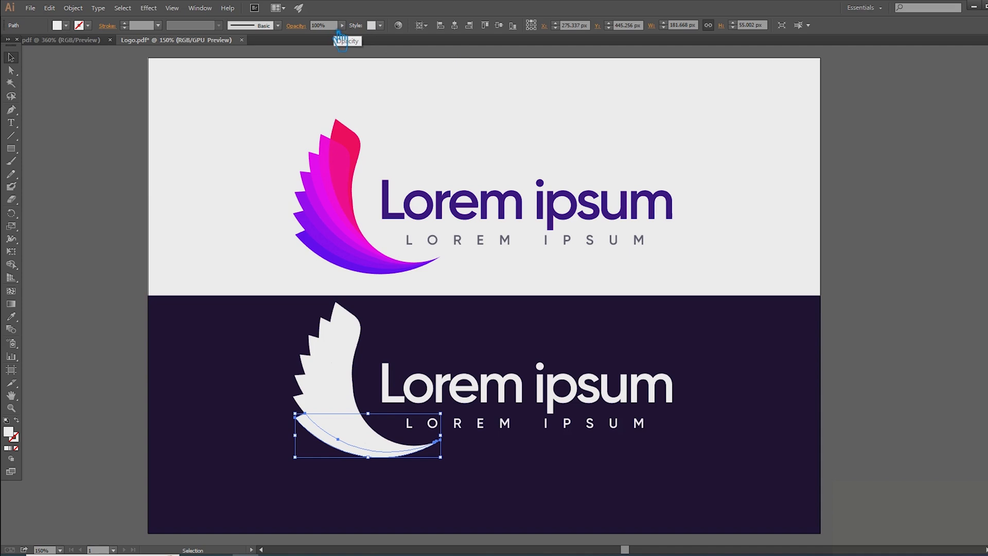
pyautogui.click(334, 29)
pyautogui.write('20')
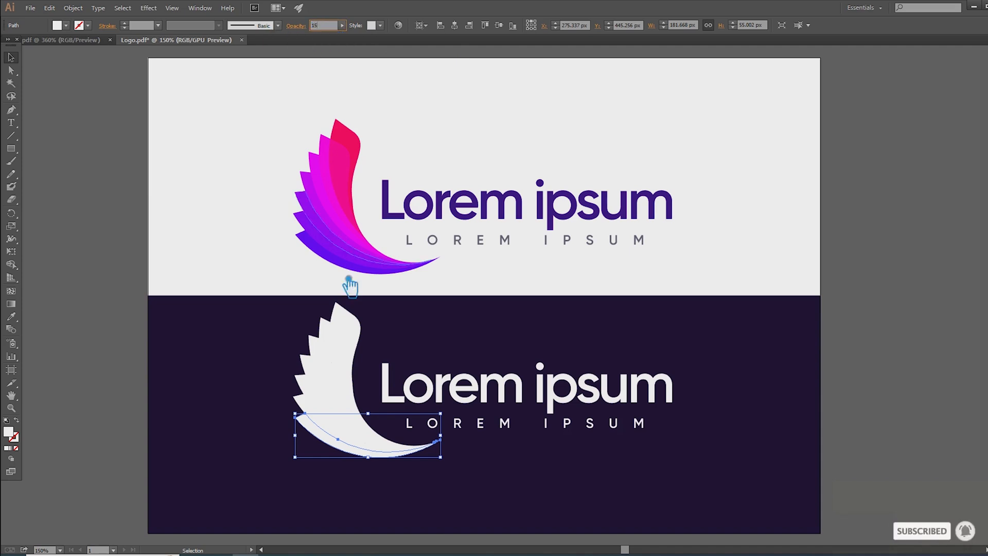
# Lower the opacity of the light wing's second-lowest feather, and set the third feather to 60% and the fourth to 70%
pyautogui.click(311, 402)
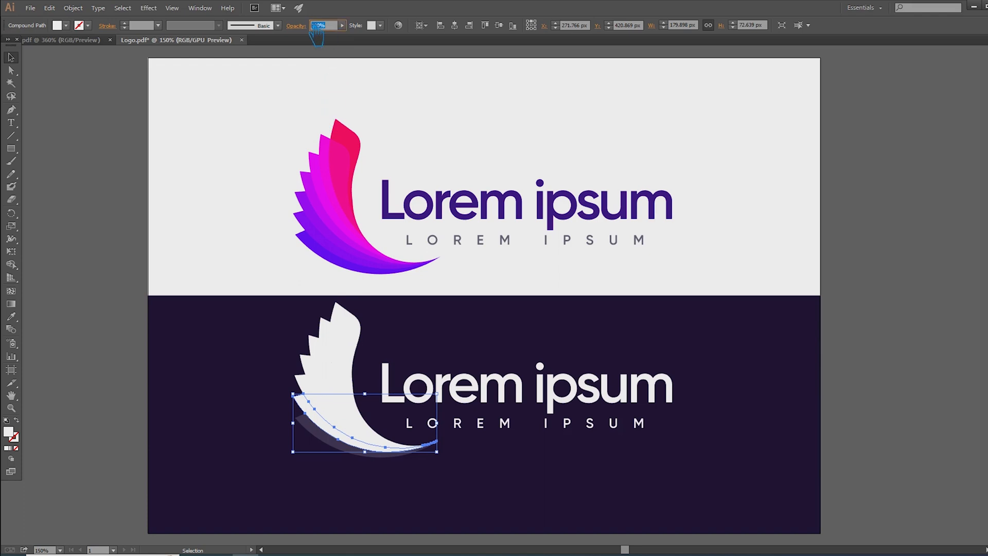
pyautogui.click(311, 394)
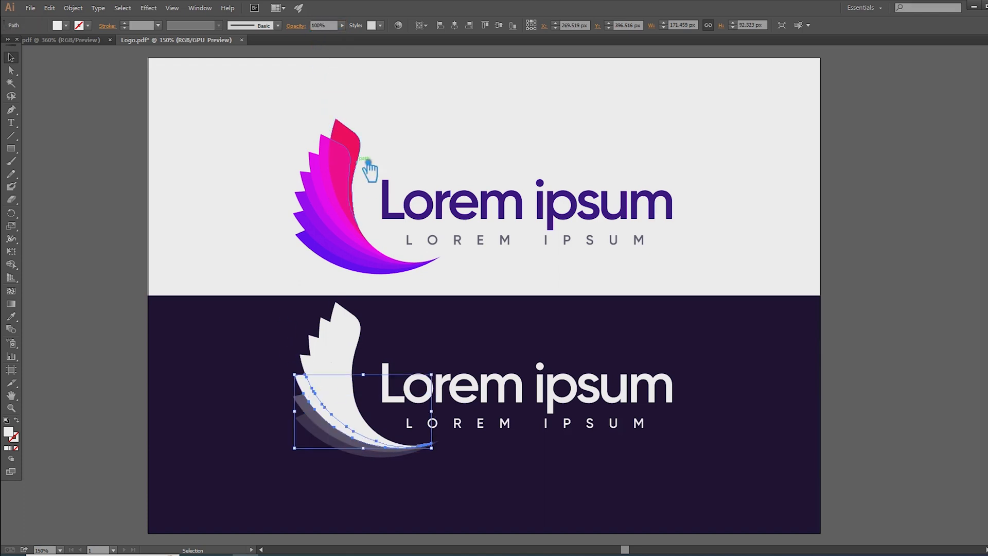
pyautogui.moveTo(334, 26); pyautogui.dragTo(297, 29)
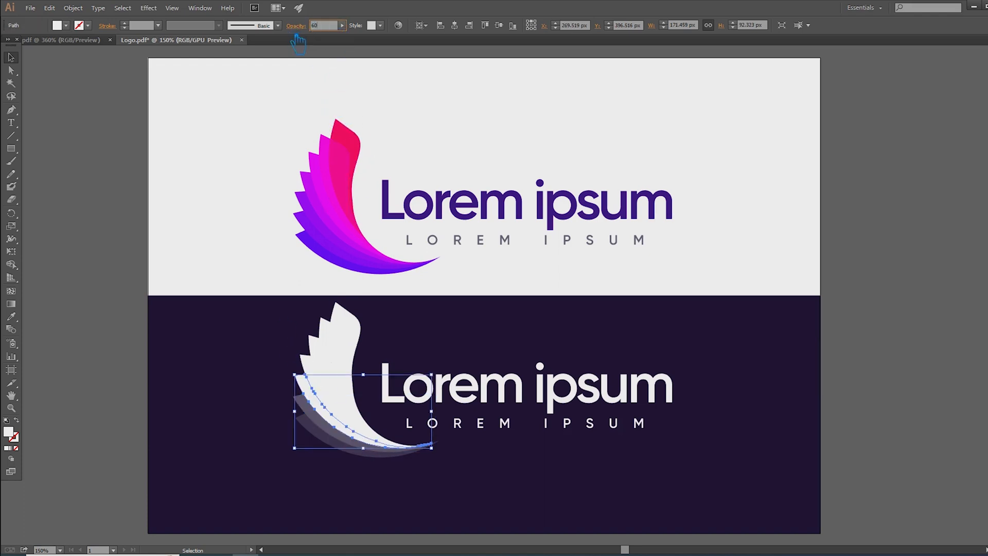
pyautogui.click(328, 355)
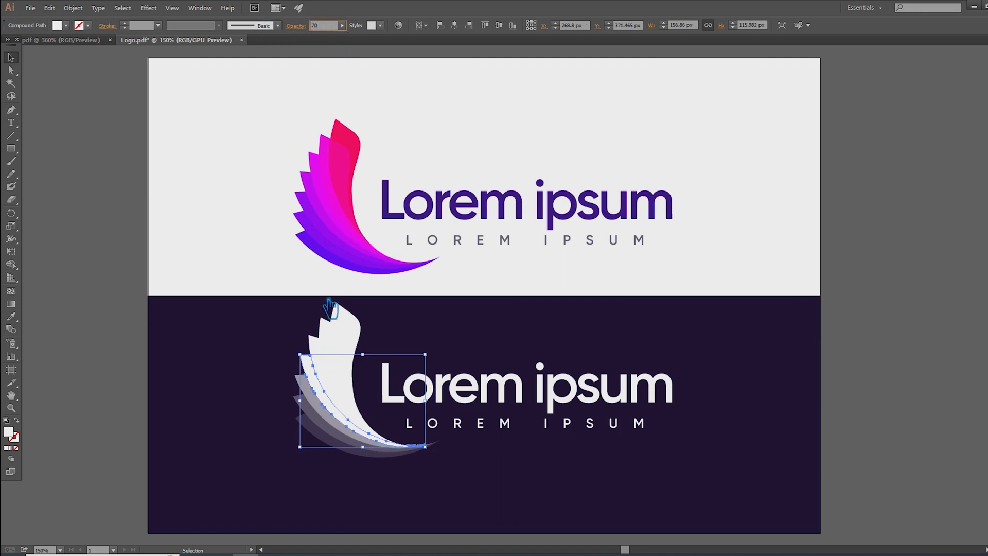
# Reduce the opacity of the light wing's fifth feather from the bottom and set the sixth feather to 90%
pyautogui.click(326, 352)
pyautogui.write('9')
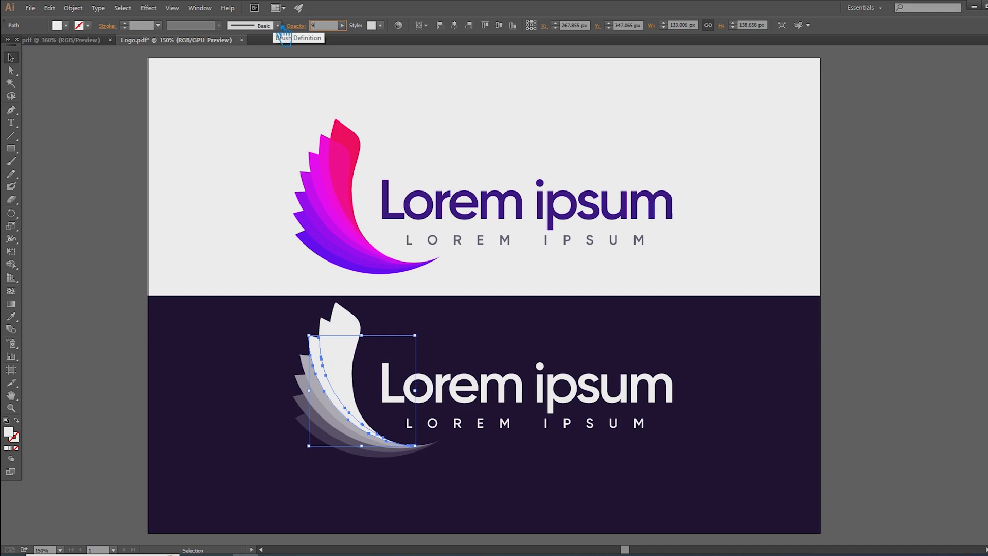
pyautogui.click(334, 325)
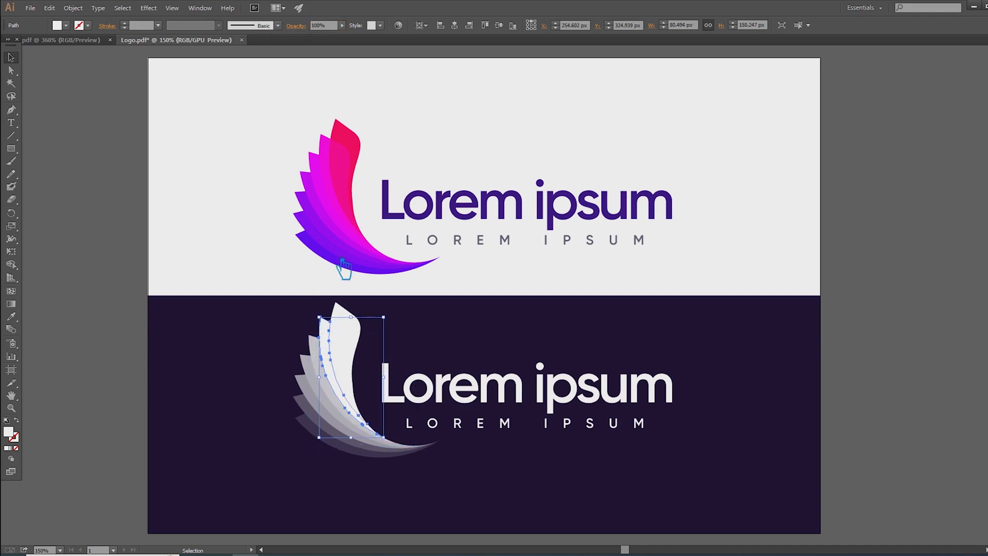
pyautogui.write('90')
pyautogui.press('Return')
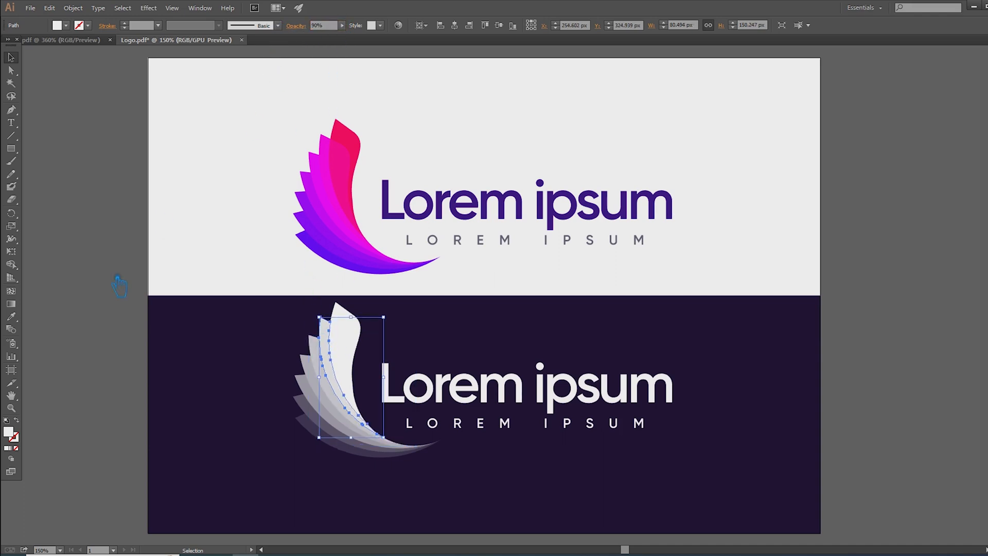
pyautogui.click(136, 282)
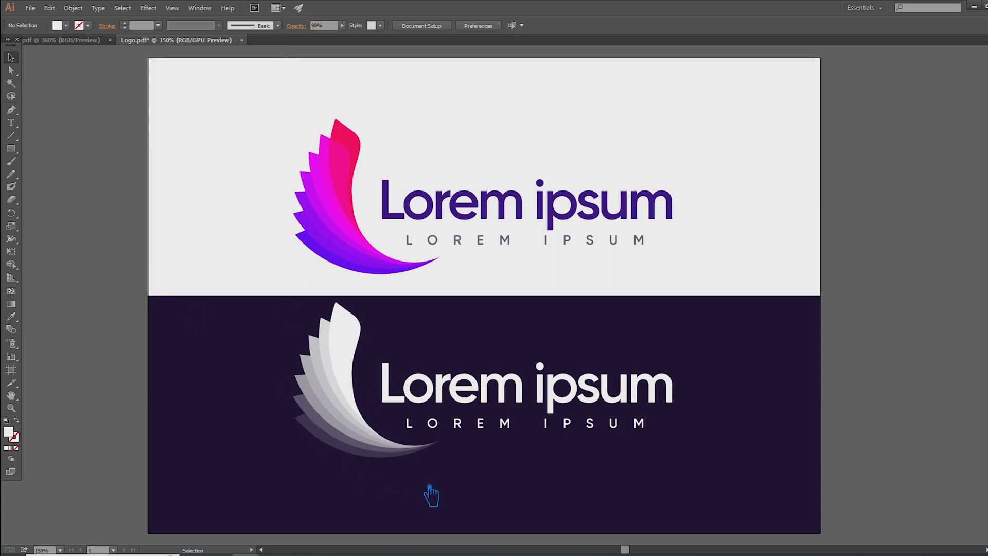
# Group the light wing's feathers and combine the wing with its name and tagline into one logo group
pyautogui.moveTo(353, 368); pyautogui.dragTo(281, 312)
pyautogui.hotkey('ctrl', 'g')
pyautogui.click(245, 345)
pyautogui.click(333, 368)
pyautogui.click(266, 441)
pyautogui.click(441, 426)
pyautogui.keyDown('shift'); pyautogui.click(350, 430); pyautogui.keyUp('shift')
pyautogui.press('v')
# Move the colored and light logos down together by 9 px to center the pair on the boundary between the backgrounds
pyautogui.keyDown('shift'); pyautogui.click(367, 264); pyautogui.keyUp('shift')
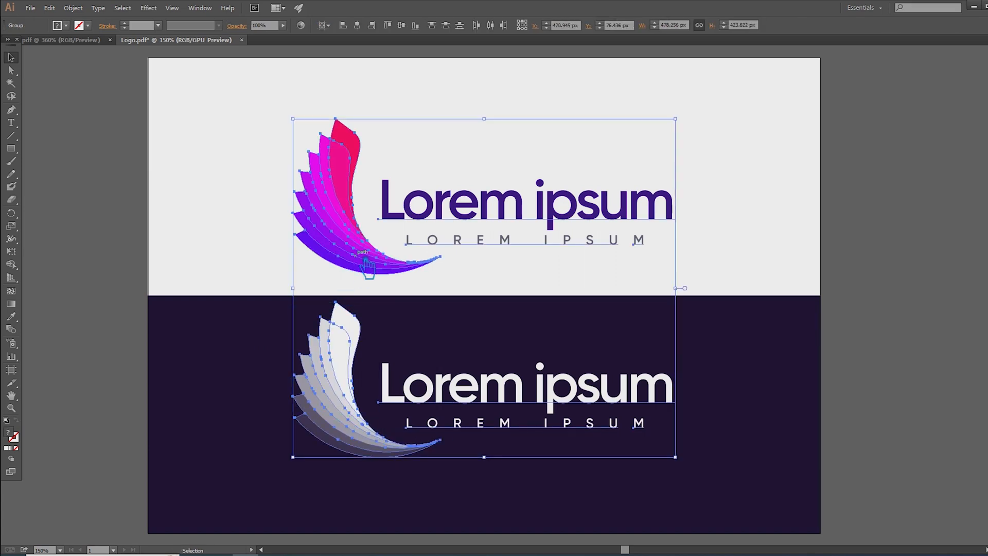
pyautogui.hotkey('shift', 'Down')
pyautogui.press('Up')
pyautogui.press('Up')
pyautogui.press('Up')
pyautogui.press('Up')
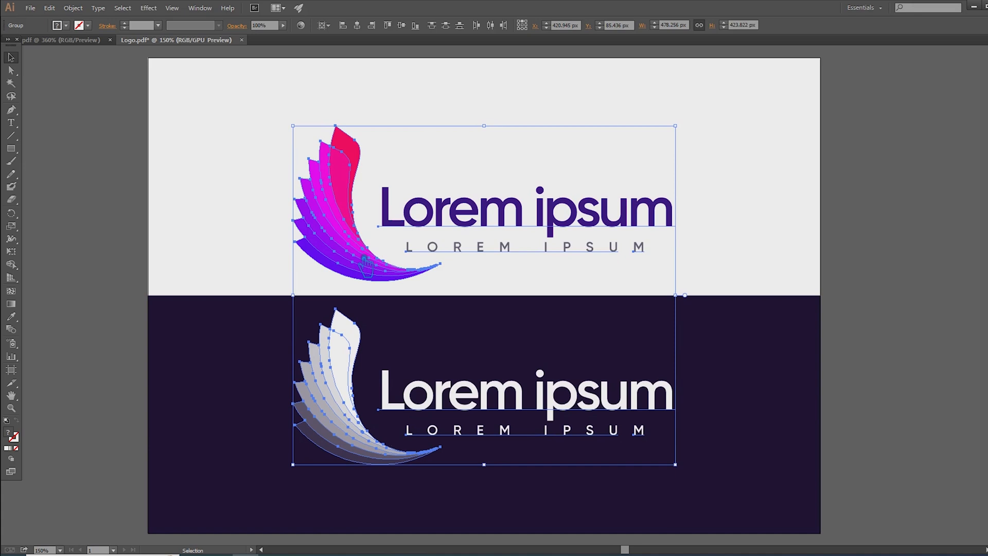
# Group both logos and scale them down proportionally about their shared center to about 311 px wide
pyautogui.moveTo(686, 134); pyautogui.dragTo(665, 145)
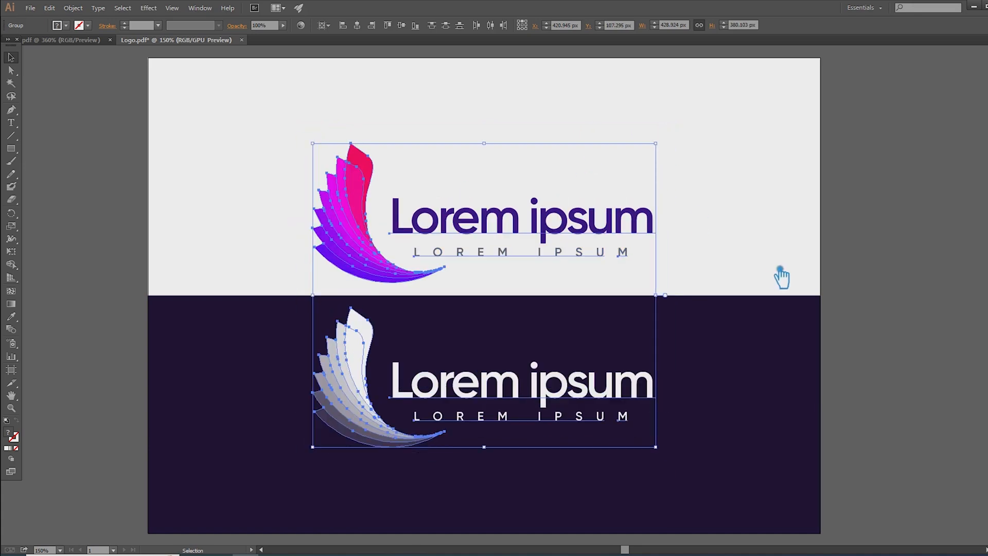
pyautogui.click(694, 189)
pyautogui.click(607, 217)
pyautogui.keyDown('shift'); pyautogui.click(505, 393); pyautogui.keyUp('shift')
pyautogui.hotkey('ctrl', 'g')
pyautogui.moveTo(663, 148); pyautogui.dragTo(633, 196)
pyautogui.click(678, 229)
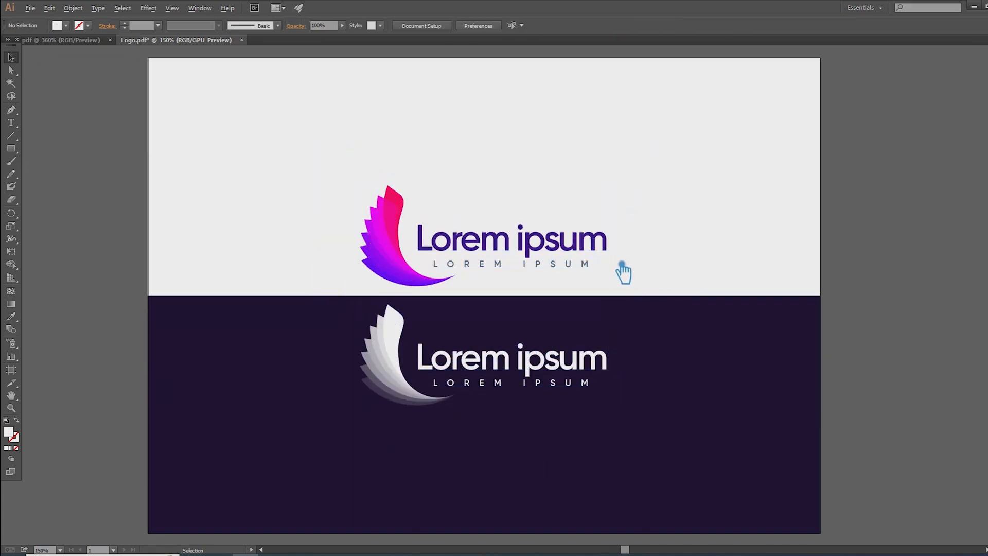
# Ungroup the pair of logos and move the colored logo up 10 px, away from the background boundary
pyautogui.scroll(2, 621, 264)
pyautogui.moveTo(622, 291); pyautogui.dragTo(663, 252)
pyautogui.click(409, 194)
pyautogui.rightClick(402, 191)
pyautogui.click(502, 252)
pyautogui.click(523, 196)
pyautogui.hotkey('shift', 'Up')
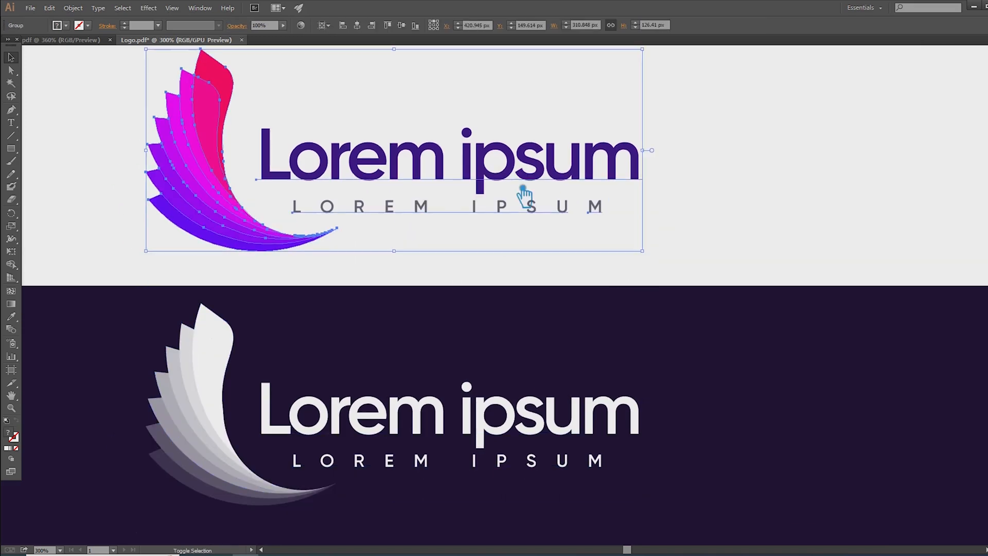
# Move the light logo down 10 px to match the colored logo's spacing from the boundary, and select both logos
pyautogui.click(426, 418)
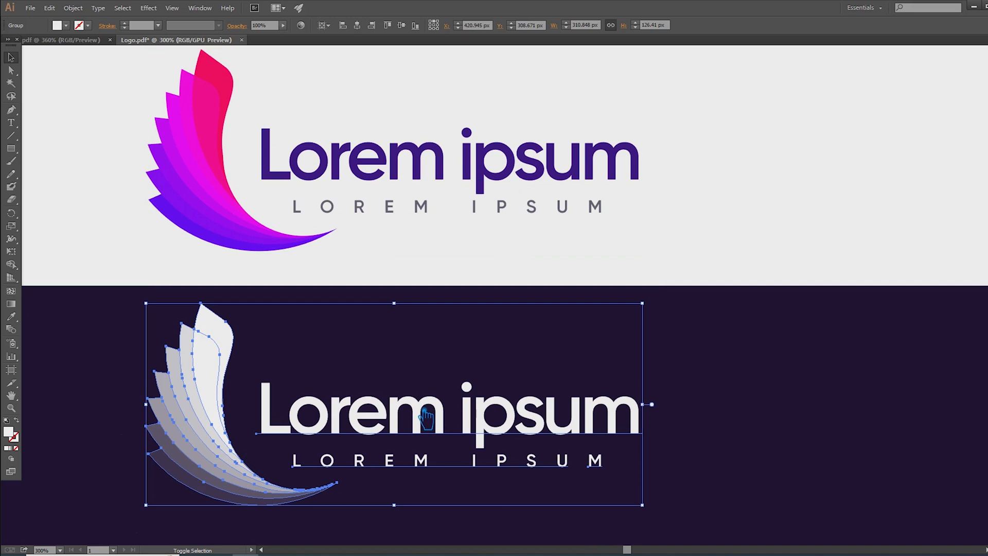
pyautogui.hotkey('shift', 'Down')
pyautogui.keyDown('shift'); pyautogui.click(275, 238); pyautogui.keyUp('shift')
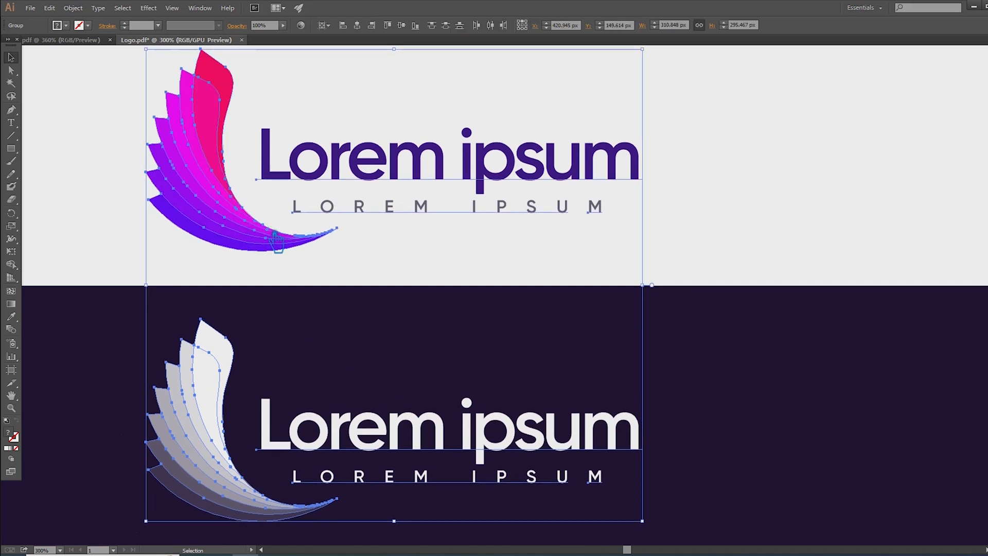
# Deselect both logos and save the finished logo document
pyautogui.scroll(-1, 257, 232)
pyautogui.scroll(1, 257, 231)
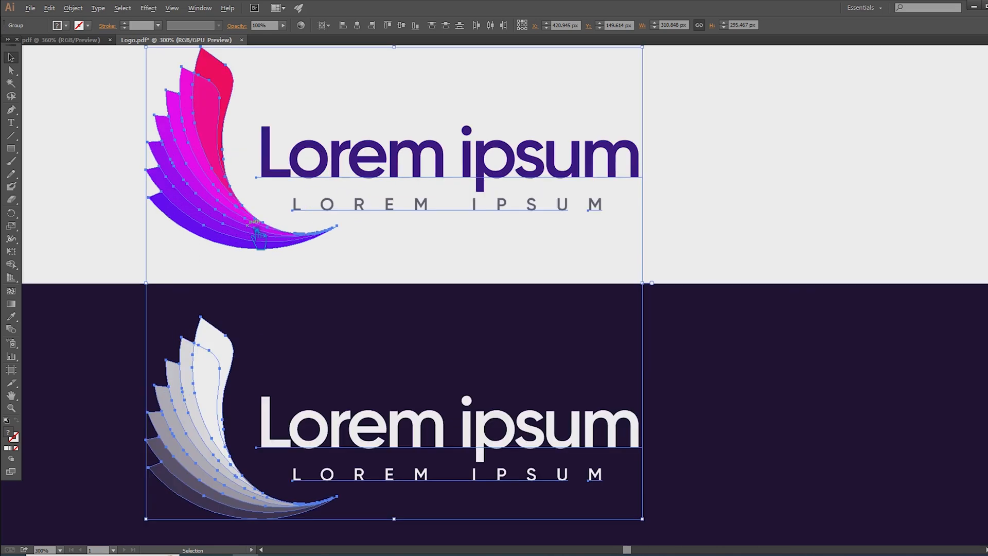
pyautogui.scroll(-1, 258, 231)
pyautogui.scroll(1, 257, 232)
pyautogui.moveTo(710, 222); pyautogui.dragTo(774, 221)
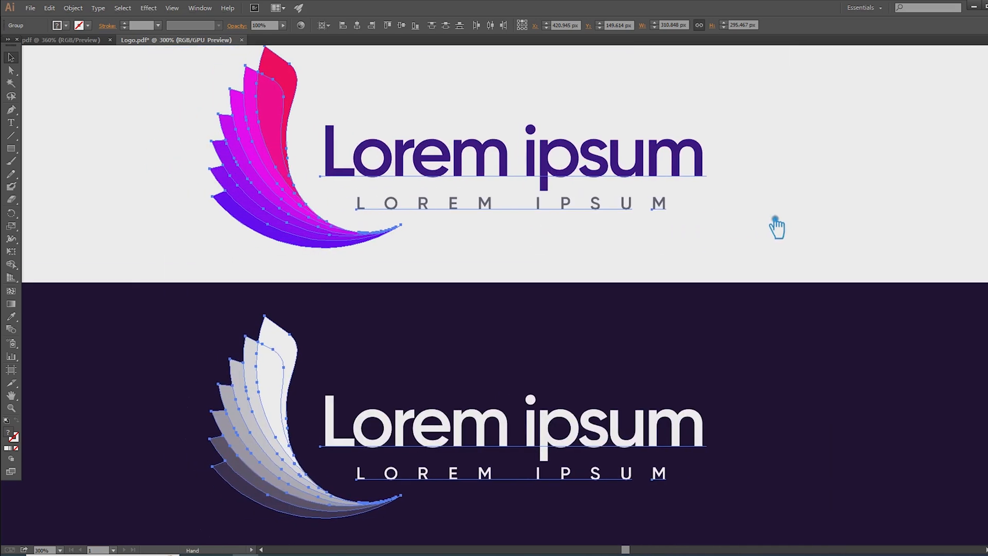
pyautogui.click(775, 220)
pyautogui.hotkey('ctrl', 's')
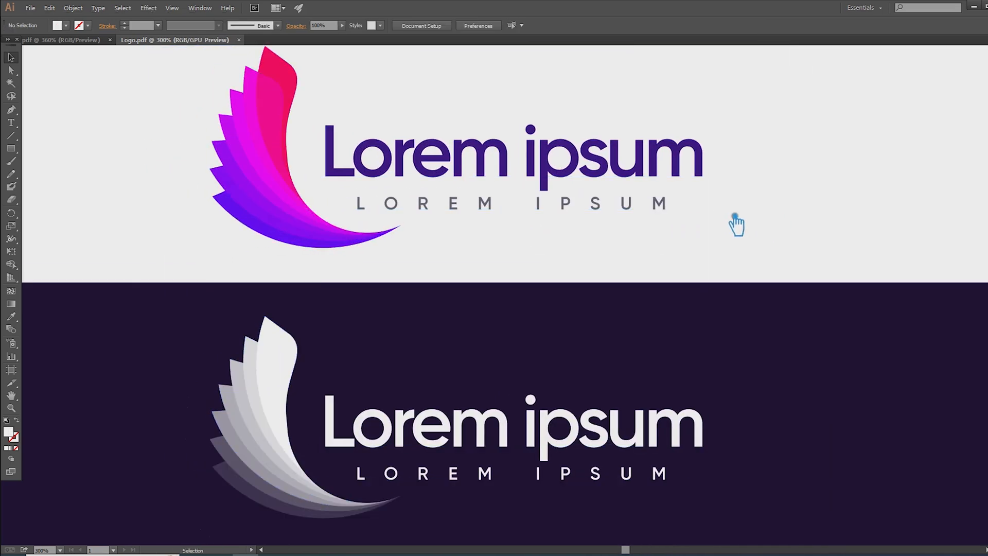